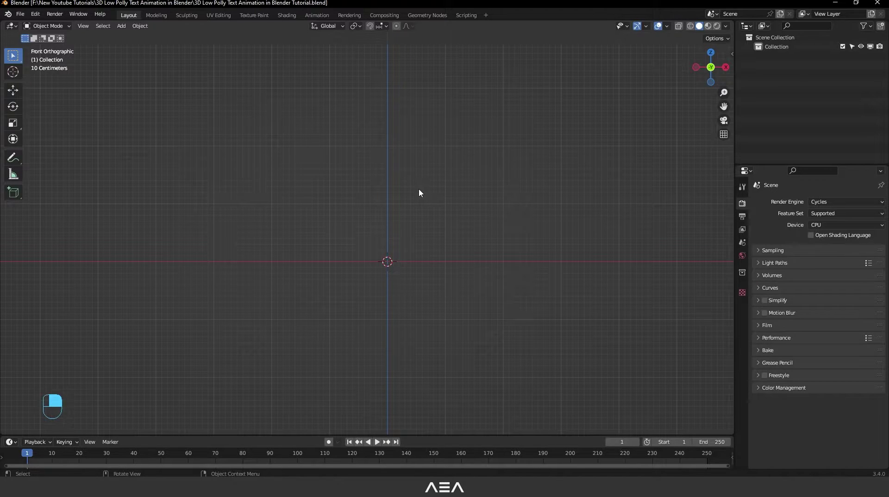
# Step: Add a new Text object to the empty scene
pyautogui.hotkey('shift', 'a')
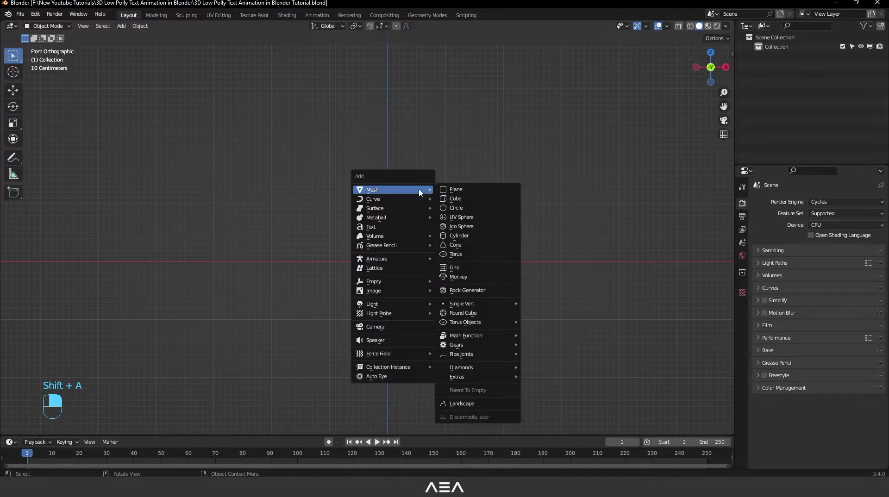
pyautogui.click(381, 230)
pyautogui.moveTo(377, 224); pyautogui.dragTo(455, 293, button='middle')
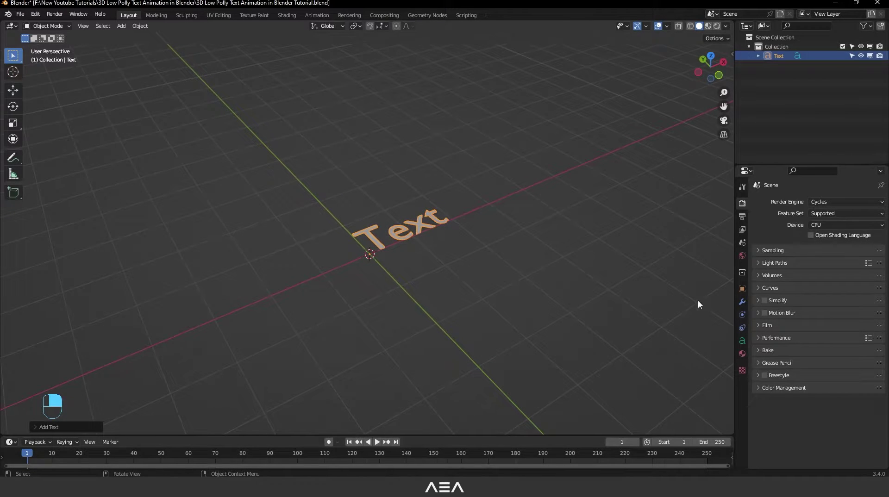
# Step: Set the text's paragraph horizontal alignment to Center
pyautogui.click(742, 341)
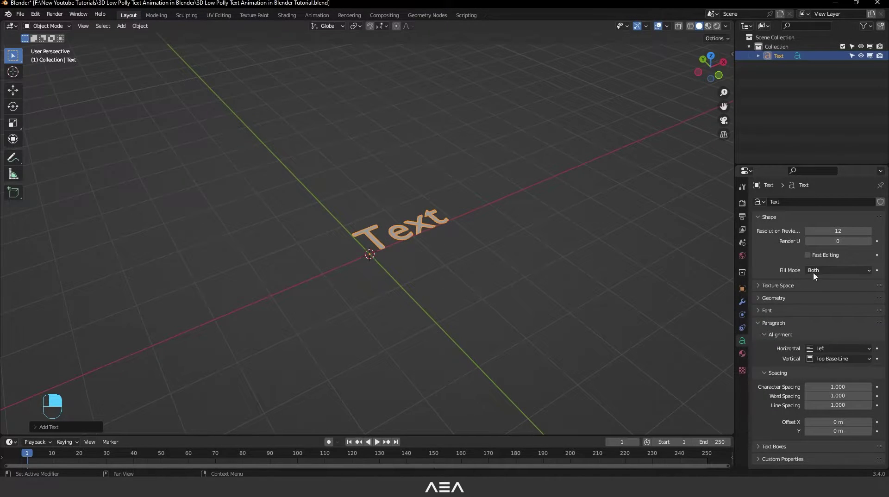
pyautogui.click(818, 352)
pyautogui.click(822, 364)
pyautogui.moveTo(364, 307); pyautogui.dragTo(358, 283, button='middle')
pyautogui.moveTo(441, 264); pyautogui.dragTo(396, 251, button='middle')
# Step: From the Right view, rotate the text so it stands upright facing front
pyautogui.press('Tab')
pyautogui.press('Tab')
pyautogui.press('Tab')
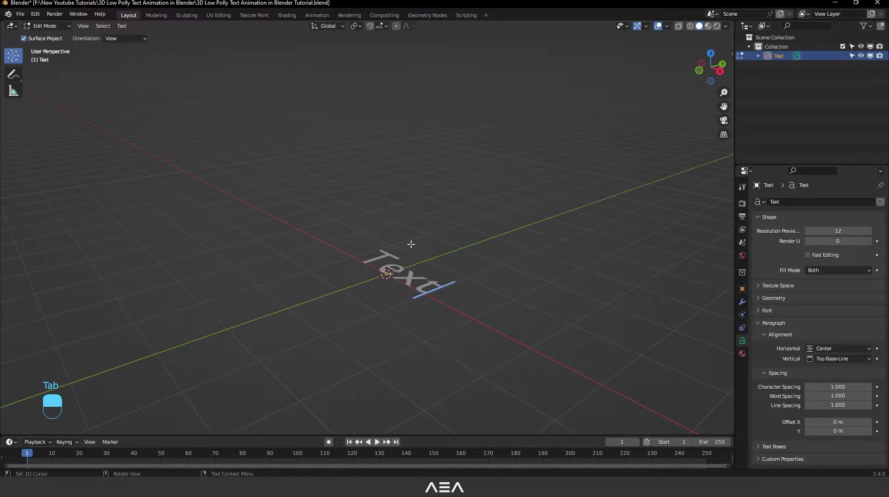
pyautogui.press('`')
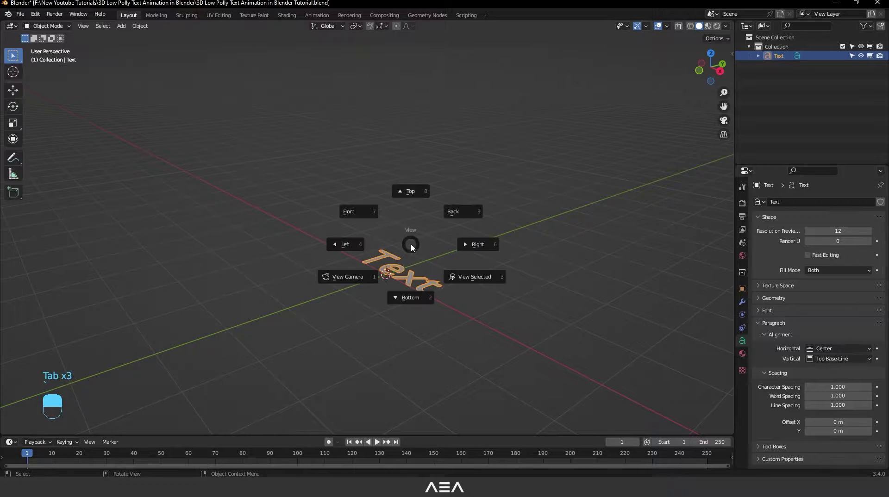
pyautogui.click(513, 253)
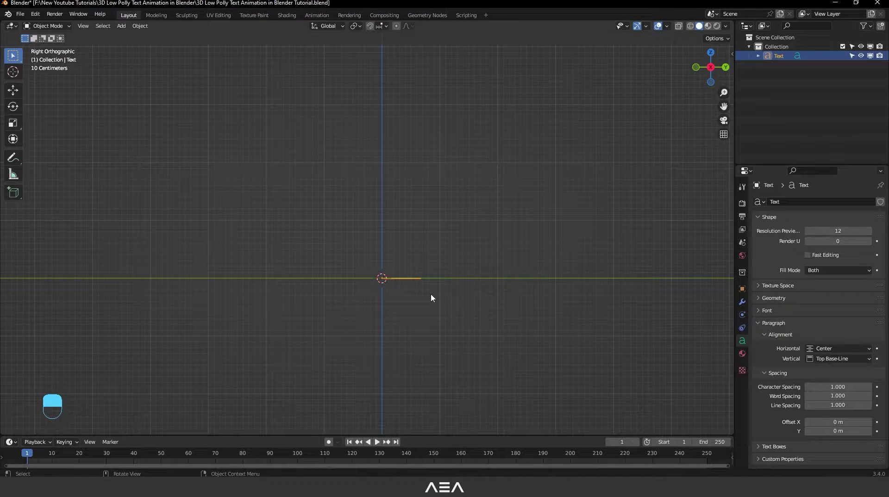
pyautogui.press('r')
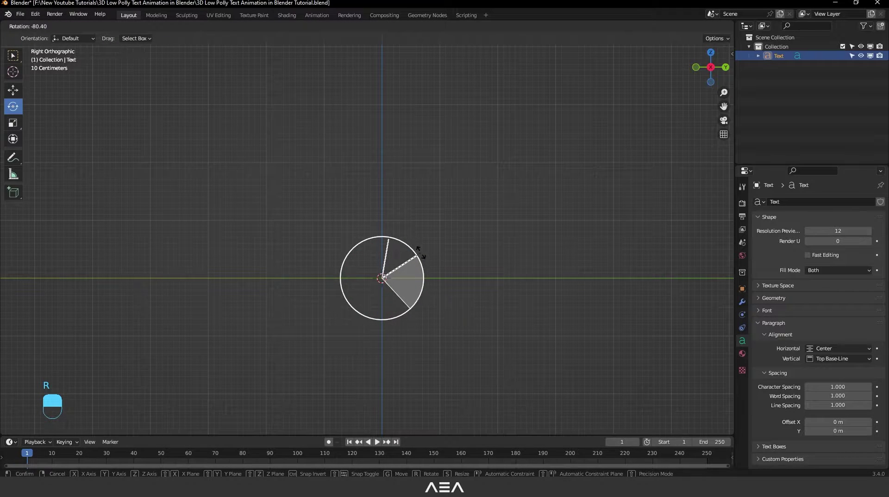
pyautogui.click(420, 252)
pyautogui.moveTo(421, 252); pyautogui.dragTo(442, 272, button='middle')
pyautogui.scroll(1, 460, 272)
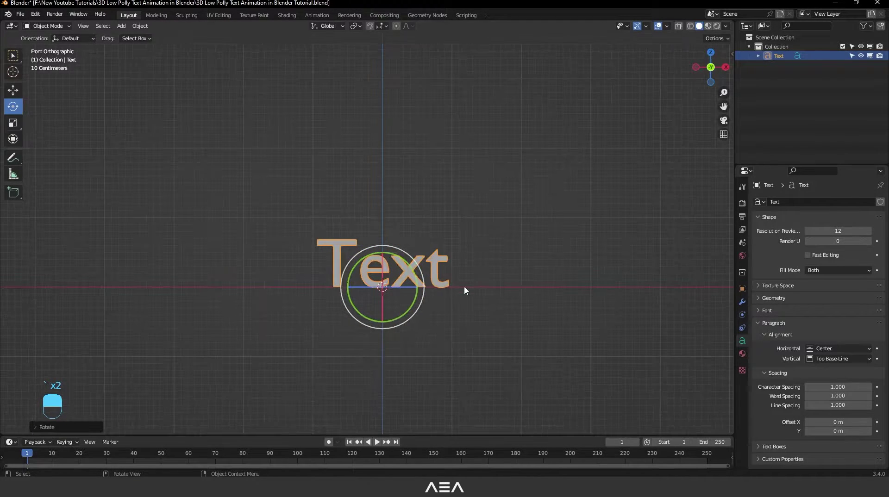
# Step: Replace the word 'Text' with 'LOW POLLY' in edit mode
pyautogui.press('Tab')
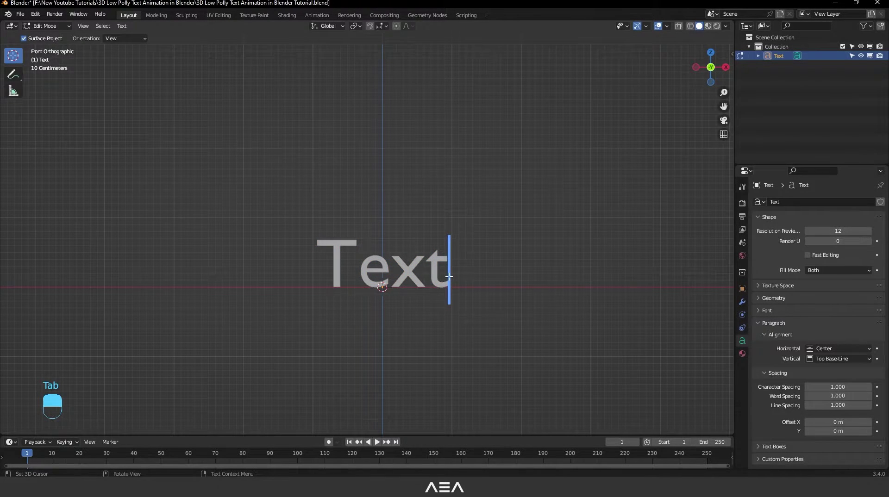
pyautogui.press('BackSpace')
pyautogui.press('BackSpace')
pyautogui.press('BackSpace')
pyautogui.press('BackSpace')
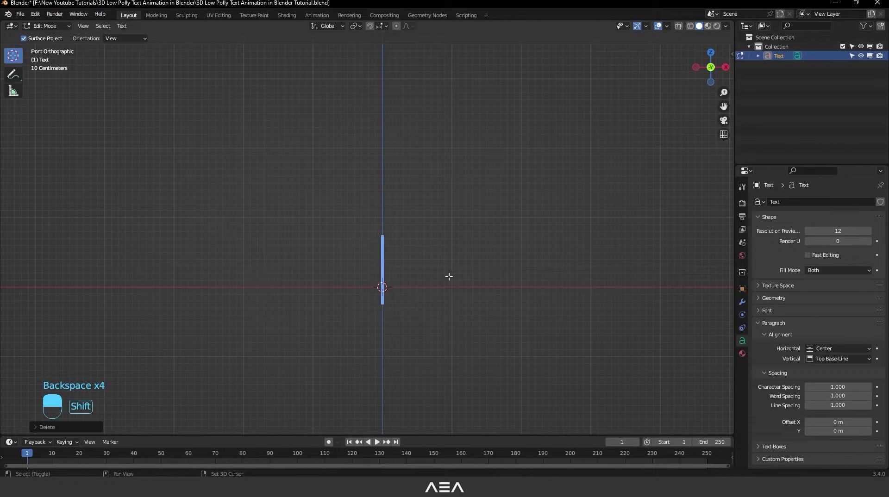
pyautogui.write('LOW POLLY')
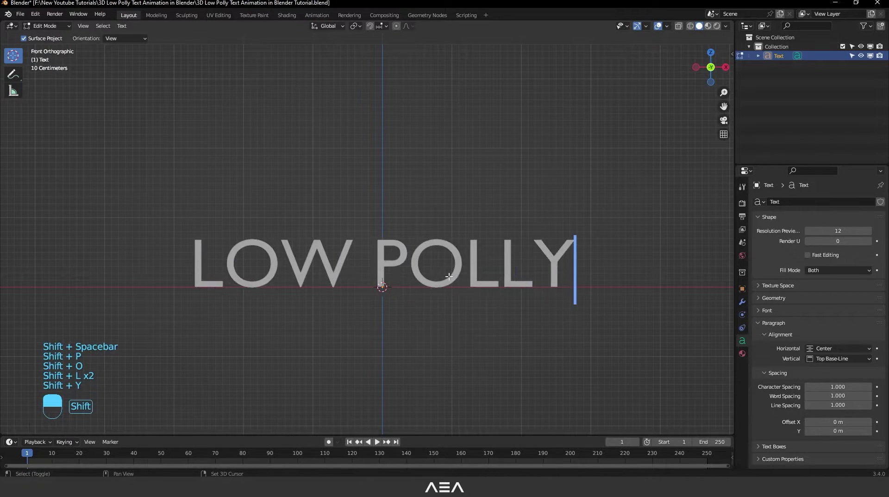
pyautogui.press('Tab')
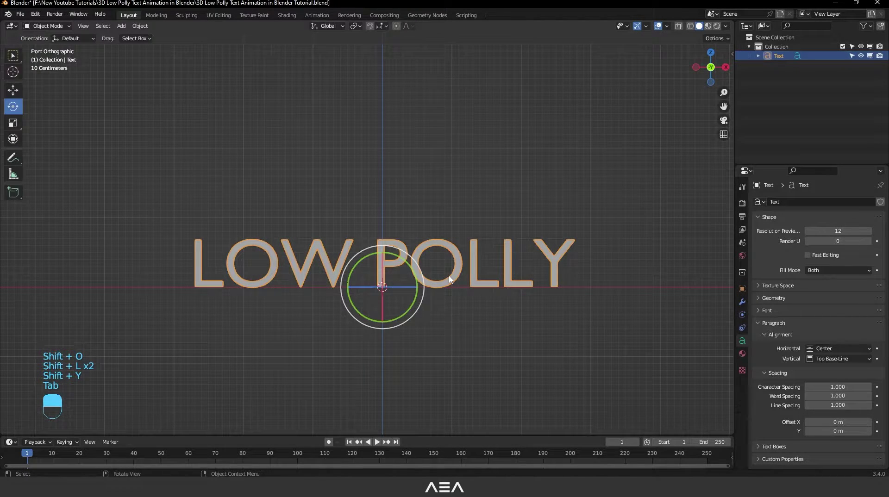
# Step: Choose Acre-Black as the text's Regular font from the font file browser
pyautogui.click(767, 312)
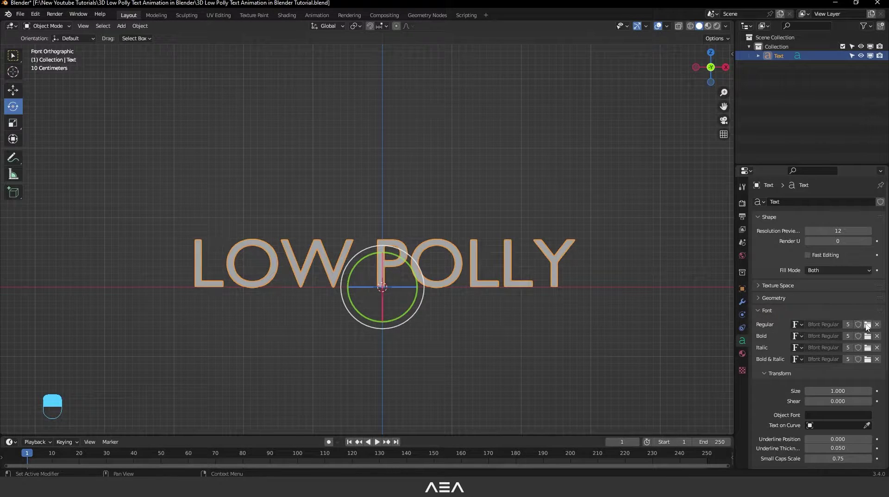
pyautogui.click(867, 326)
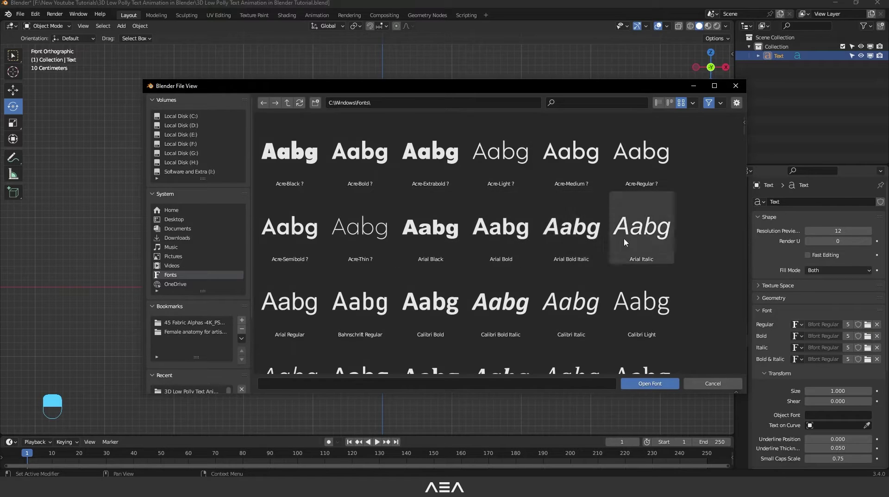
pyautogui.scroll(-2, 513, 250)
pyautogui.scroll(2, 519, 251)
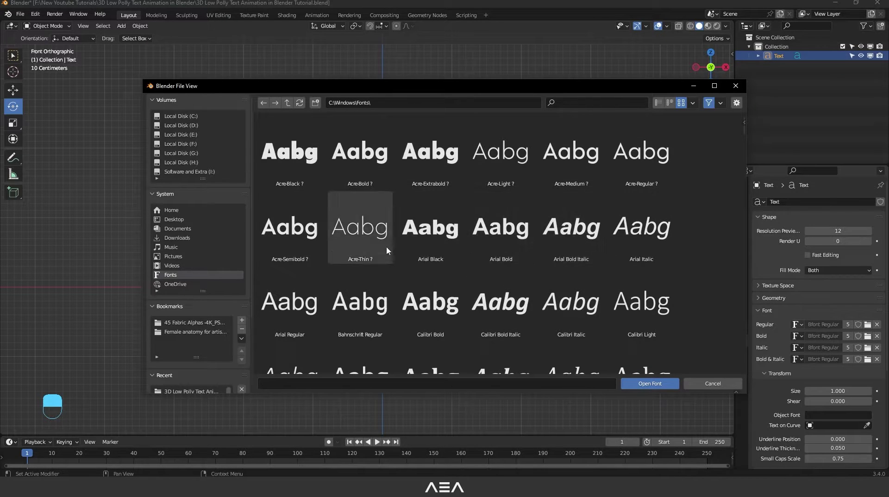
pyautogui.scroll(-1, 440, 280)
pyautogui.scroll(1, 473, 281)
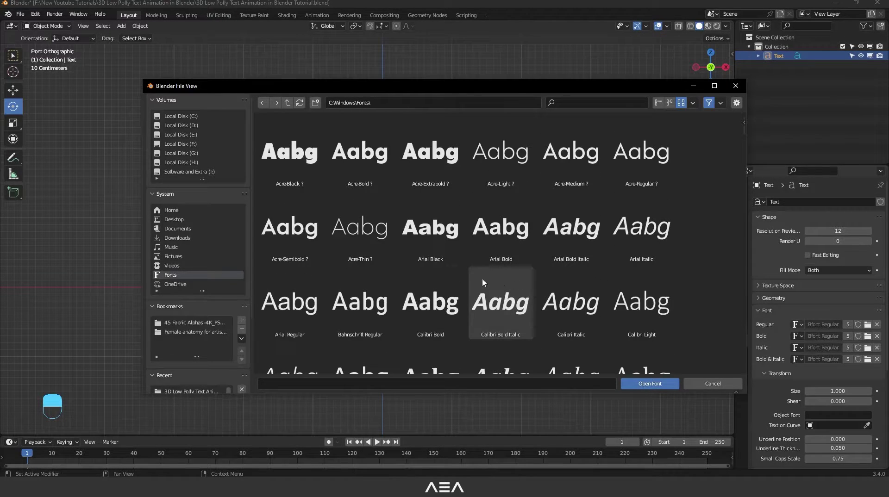
pyautogui.doubleClick(307, 164)
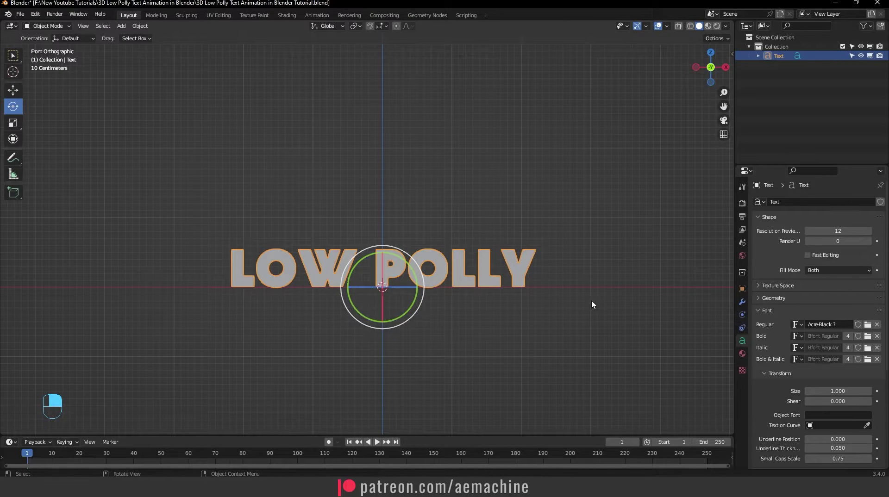
pyautogui.click(765, 313)
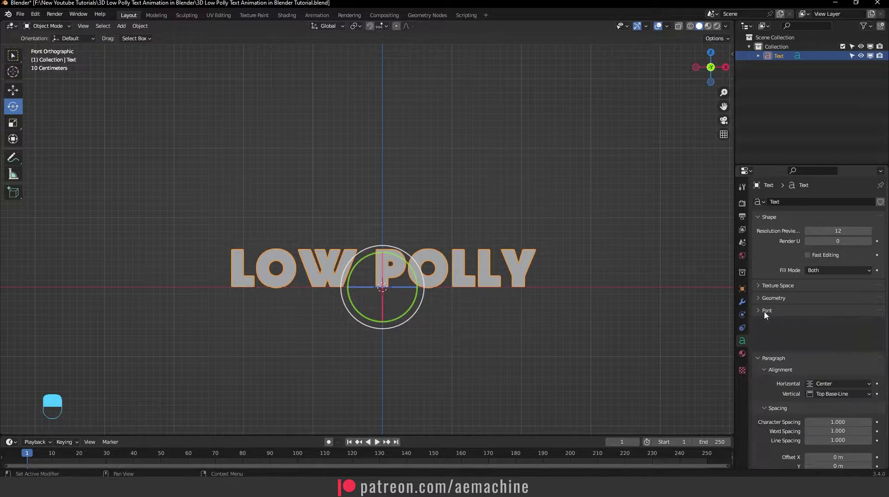
# Step: Convert the LOW POLLY text object to a mesh
pyautogui.rightClick(441, 273)
pyautogui.moveTo(432, 293)
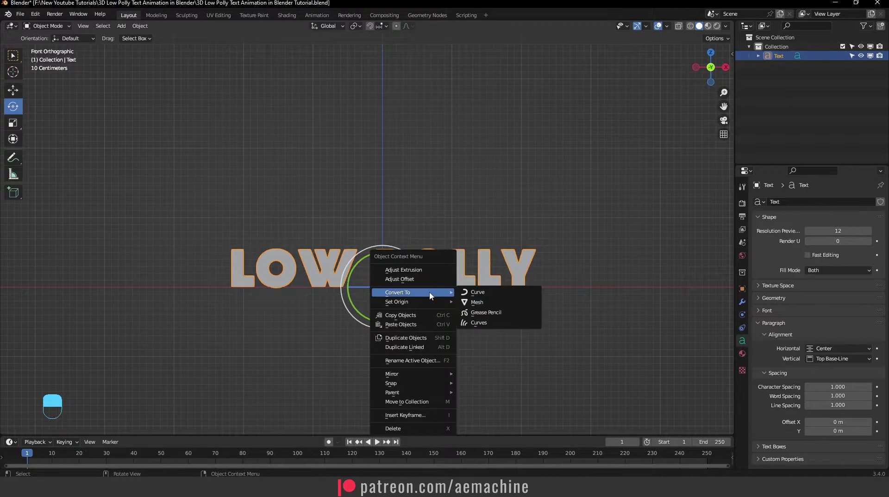
pyautogui.click(477, 305)
pyautogui.click(466, 312)
pyautogui.click(481, 288)
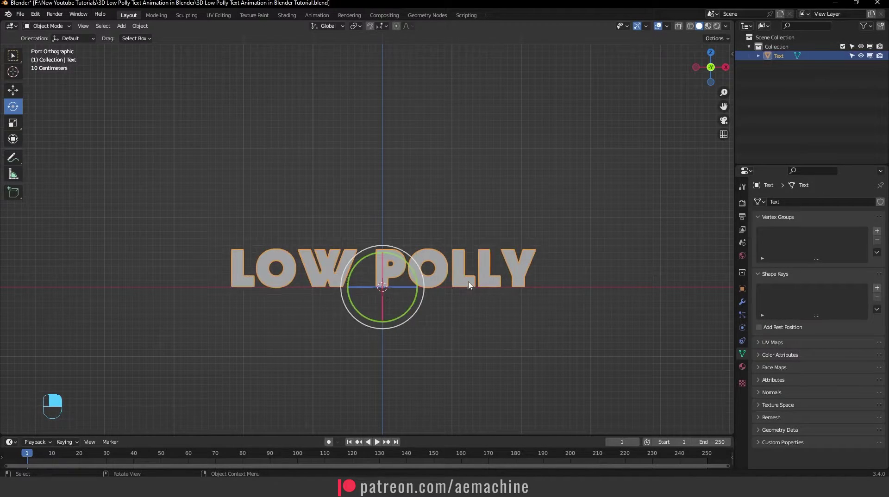
# Step: Select all vertices in Edit Mode and extrude the letters to give them depth
pyautogui.press('Tab')
pyautogui.moveTo(470, 296); pyautogui.dragTo(458, 270, button='middle')
pyautogui.press('`')
pyautogui.press('a')
pyautogui.press('g')
pyautogui.press('e')
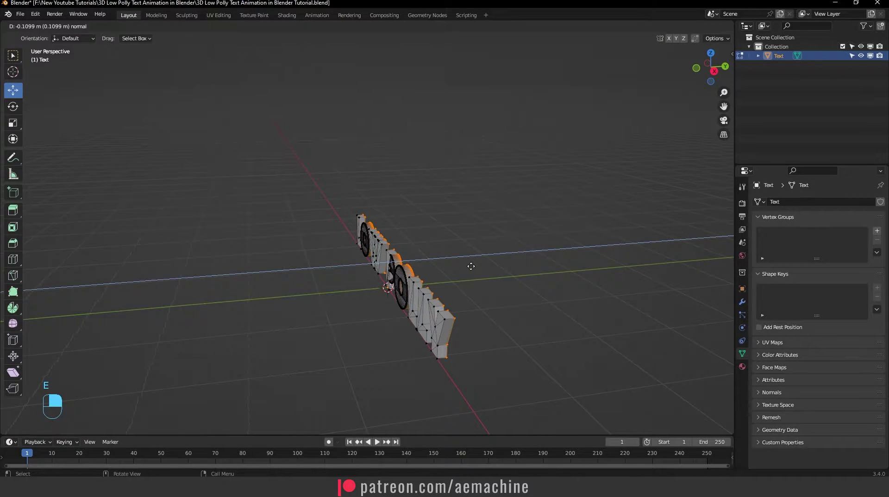
pyautogui.click(471, 266)
# Step: Back in Object Mode, select the text and open the Add Modifier list
pyautogui.press('KP_1')
pyautogui.press('Tab')
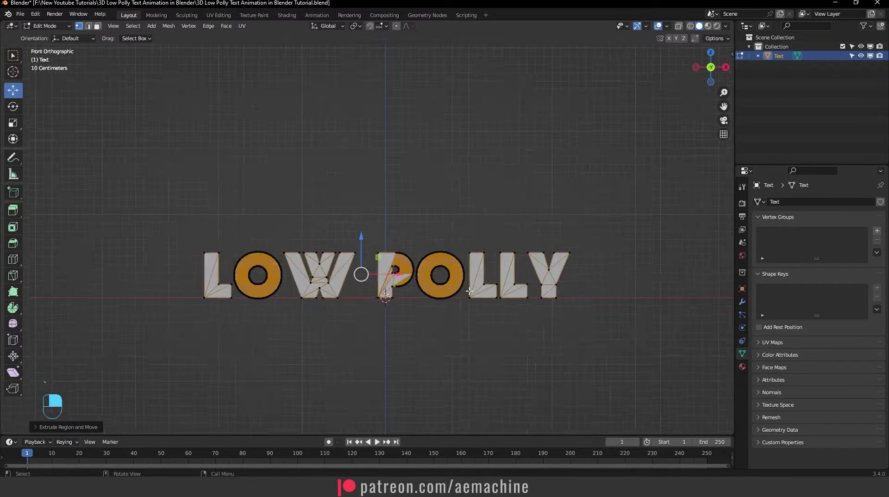
pyautogui.moveTo(387, 345); pyautogui.dragTo(454, 315, button='middle')
pyautogui.press('KP_1')
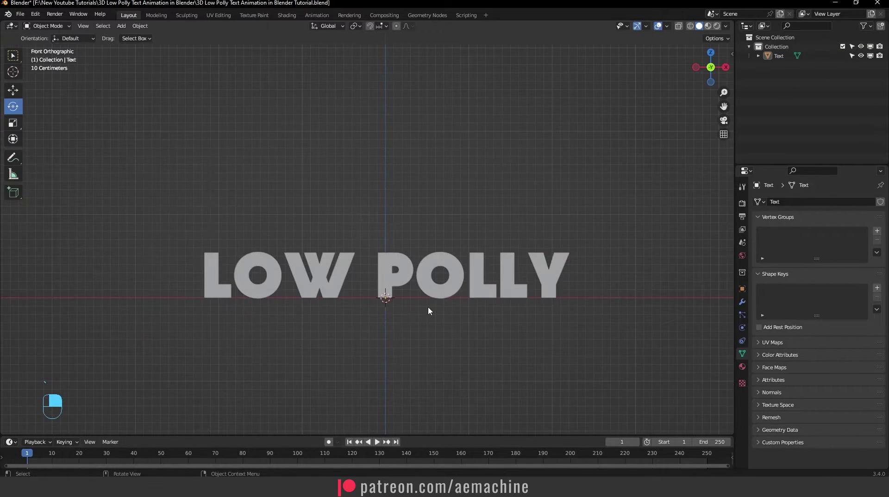
pyautogui.click(440, 293)
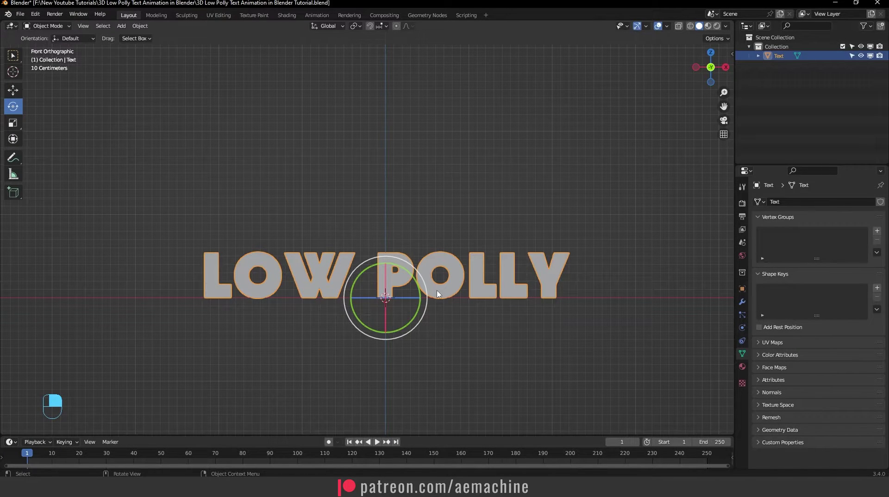
pyautogui.click(742, 302)
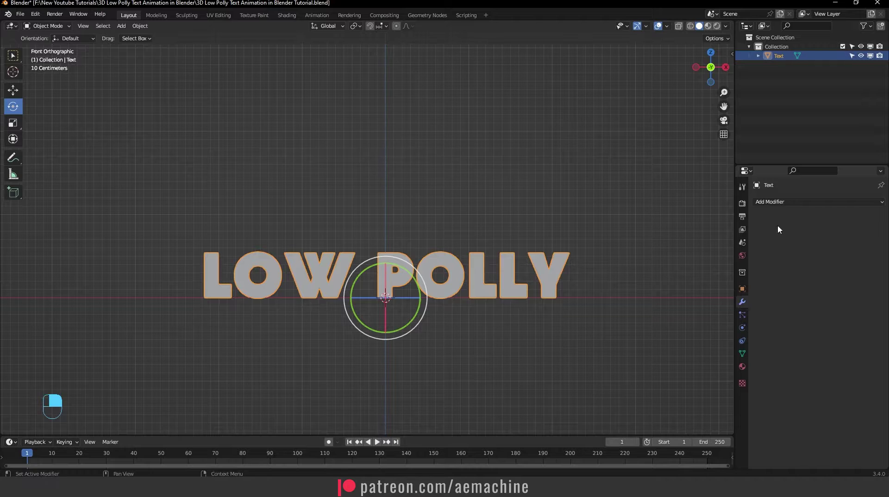
pyautogui.click(789, 203)
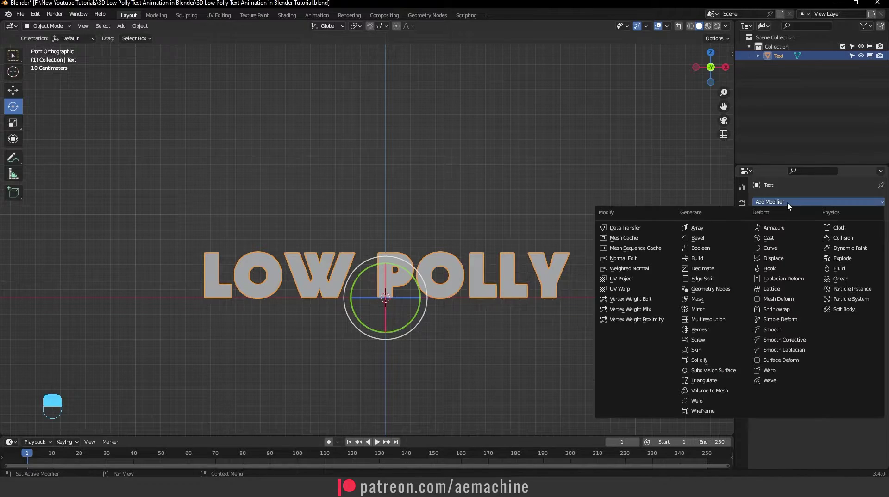
# Step: Add a Decimate modifier to the text with ratio lowered to 0.0748
pyautogui.click(710, 271)
pyautogui.moveTo(862, 242); pyautogui.dragTo(813, 242)
pyautogui.click(570, 338)
pyautogui.moveTo(570, 337); pyautogui.dragTo(477, 340, button='middle')
pyautogui.press('KP_1')
pyautogui.click(482, 290)
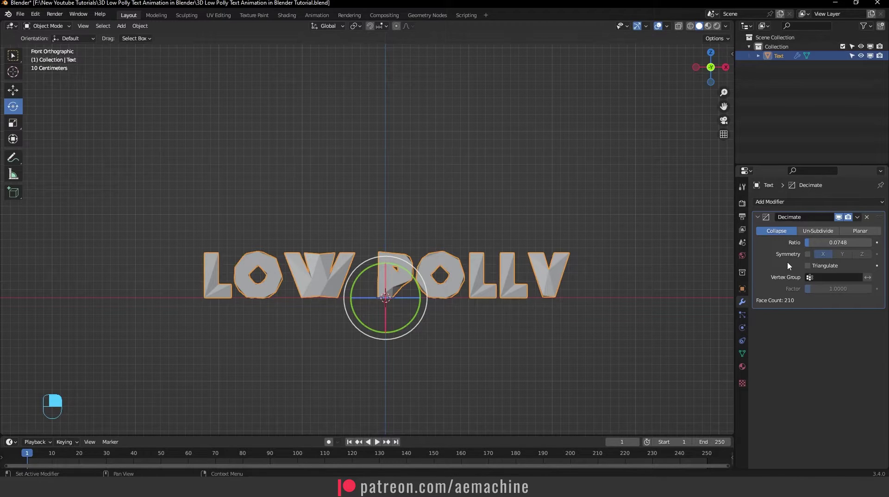
# Step: Apply the Decimate modifier and switch to the Shading workspace
pyautogui.click(858, 218)
pyautogui.click(818, 229)
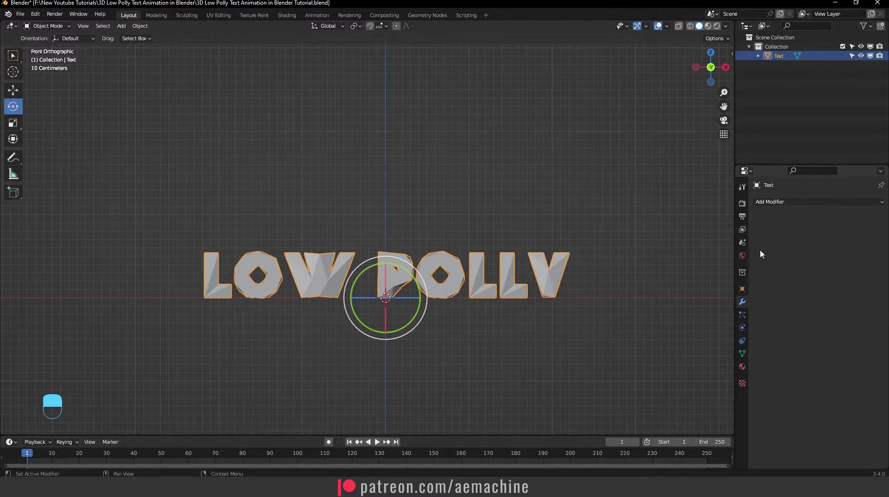
pyautogui.click(287, 16)
pyautogui.scroll(5, 519, 188)
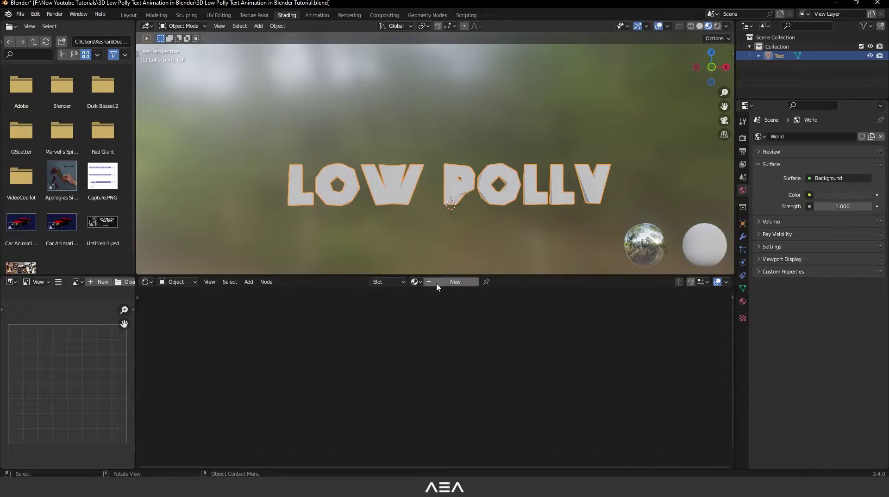
# Step: Create a new material for the text and name it 'Low Polly Text'
pyautogui.click(455, 282)
pyautogui.doubleClick(448, 284)
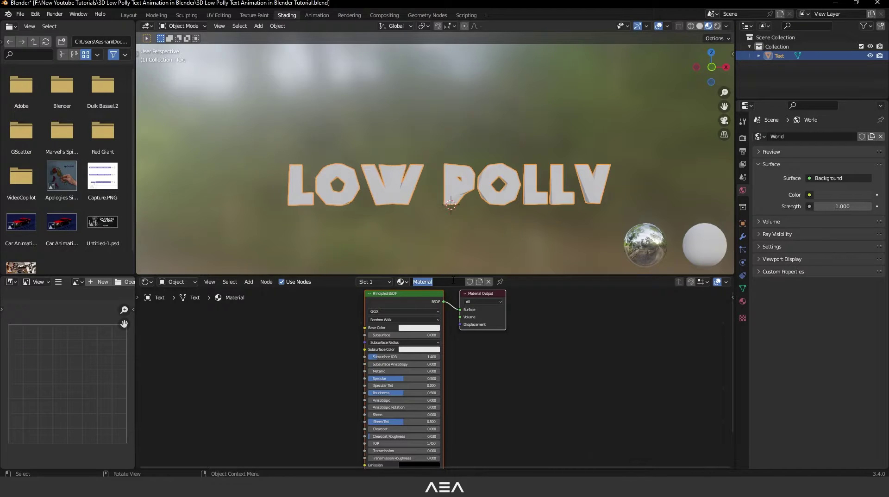
pyautogui.write('Low Polly Text')
pyautogui.press('Return')
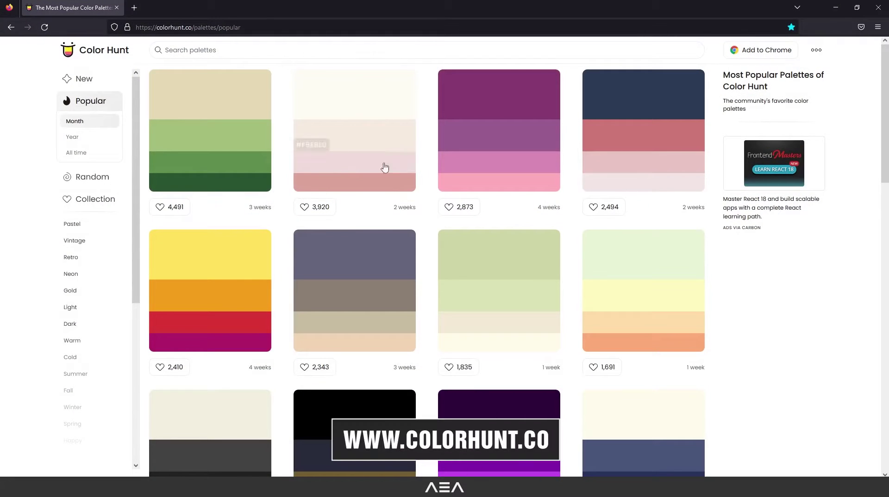
# Step: Download the #FFE15D, #F49D1A, #DC3535, #B01E68 Color Hunt palette as an image, then return to Blender
pyautogui.scroll(-5, 475, 185)
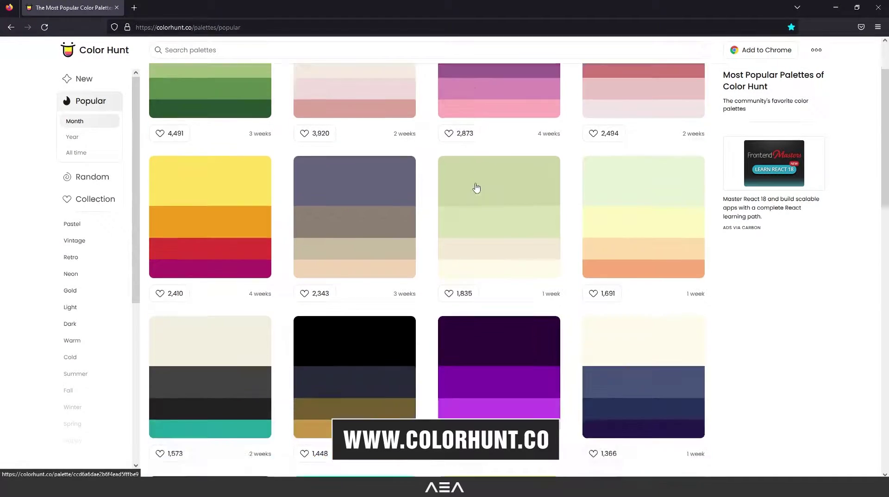
pyautogui.scroll(5, 474, 185)
pyautogui.scroll(-2, 476, 190)
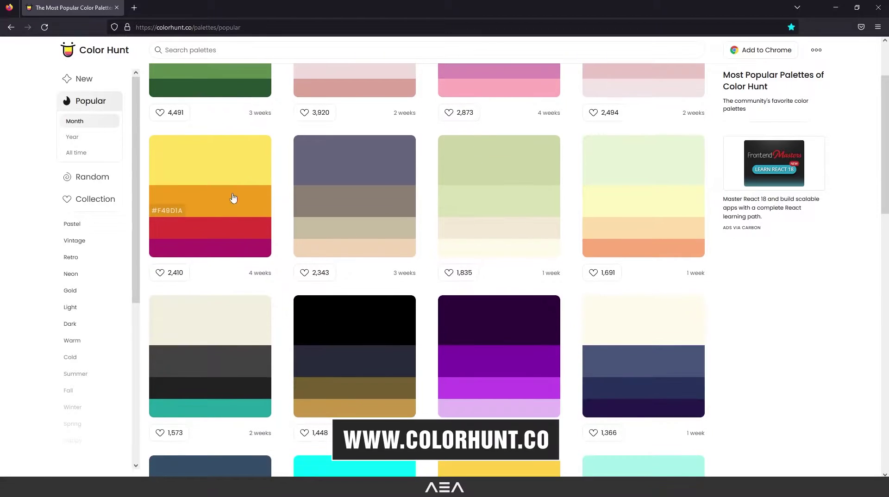
pyautogui.click(222, 203)
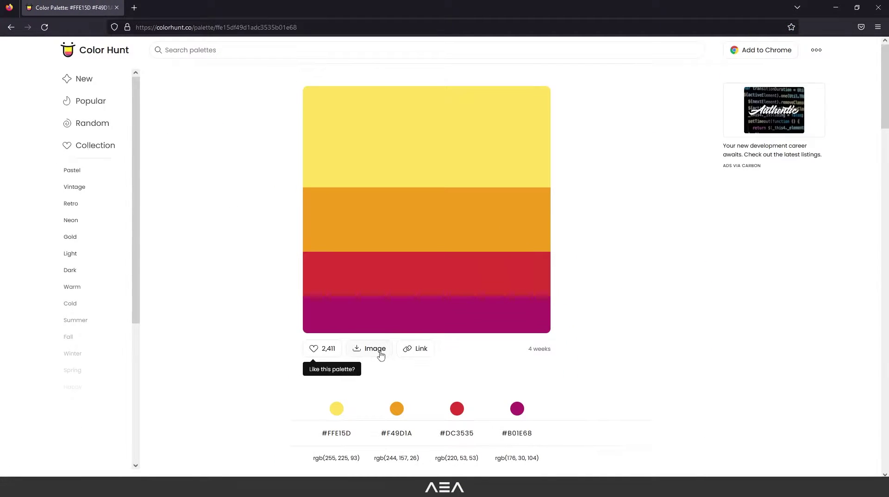
pyautogui.click(381, 354)
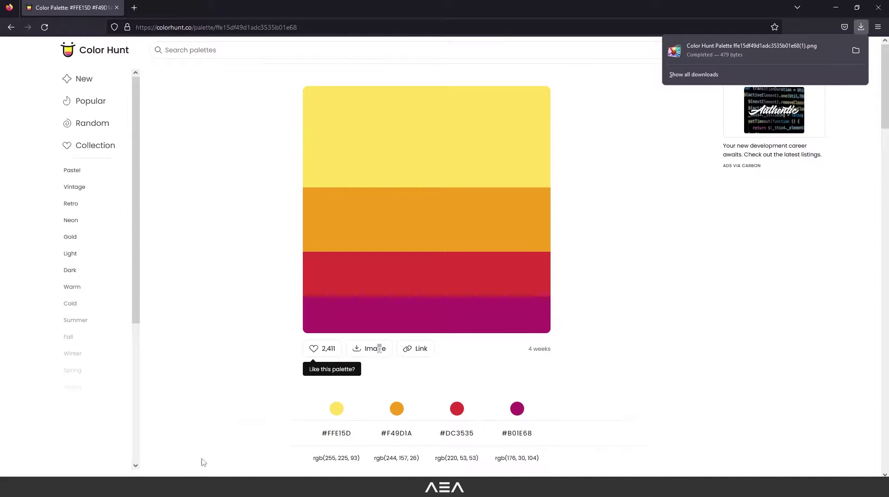
pyautogui.click(171, 442)
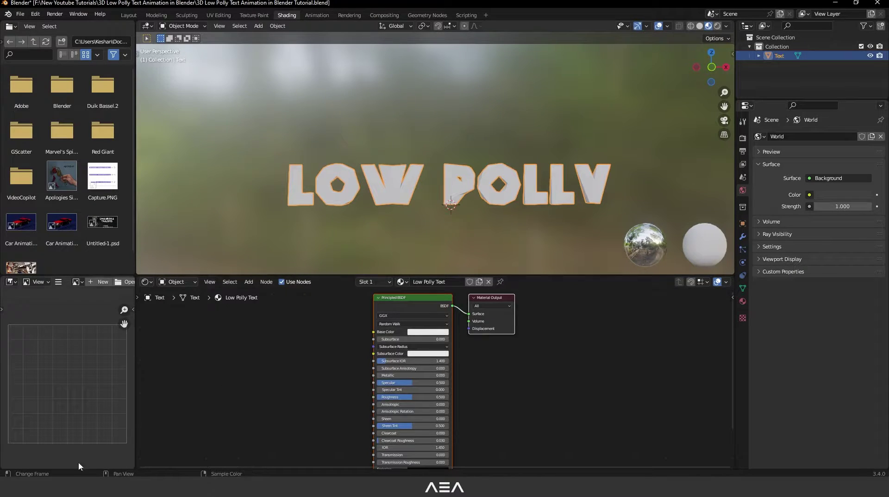
# Step: Drop the palette PNG into the Shader Editor, wire it to Base Color, then open UV Editing
pyautogui.moveTo(250, 324); pyautogui.dragTo(250, 338)
pyautogui.click(251, 337)
pyautogui.moveTo(310, 339); pyautogui.dragTo(373, 332)
pyautogui.moveTo(375, 215); pyautogui.dragTo(393, 219, button='middle')
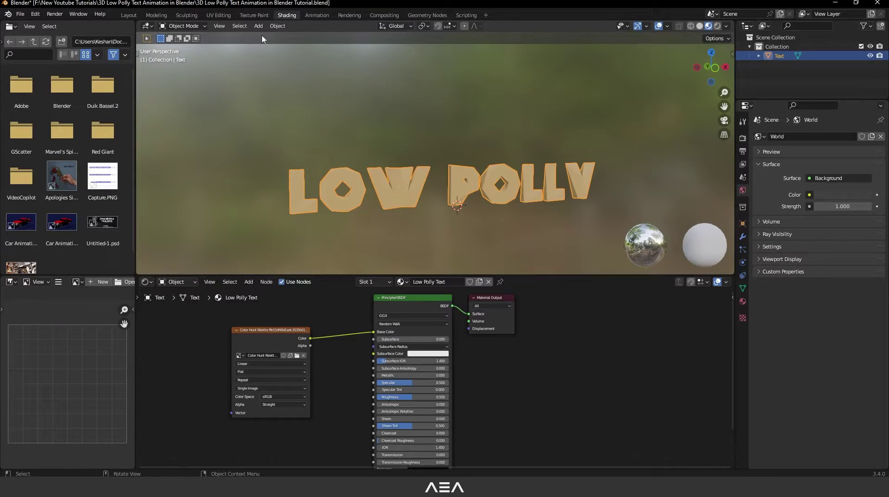
pyautogui.click(225, 17)
pyautogui.keyDown('alt'); pyautogui.moveTo(563, 241); pyautogui.dragTo(607, 216, button='middle'); pyautogui.keyUp('alt')
# Step: Reset the text's UVs and pack the UV islands across the palette image
pyautogui.press('a')
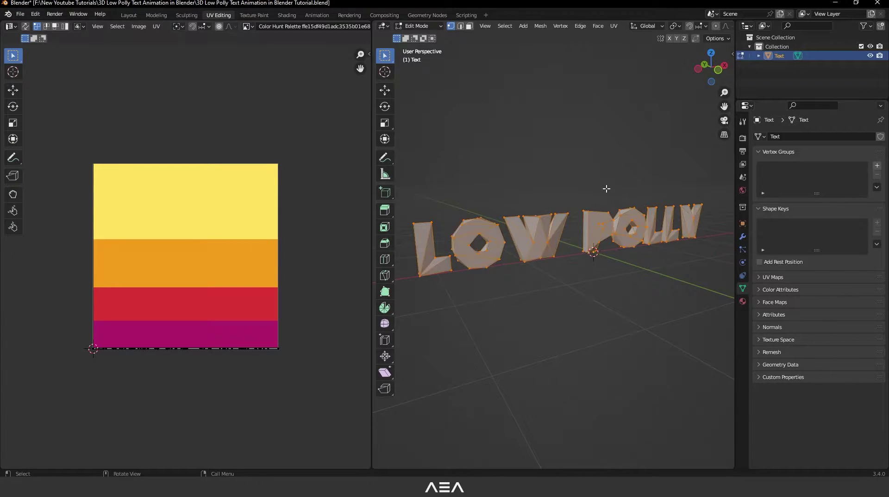
pyautogui.press('u')
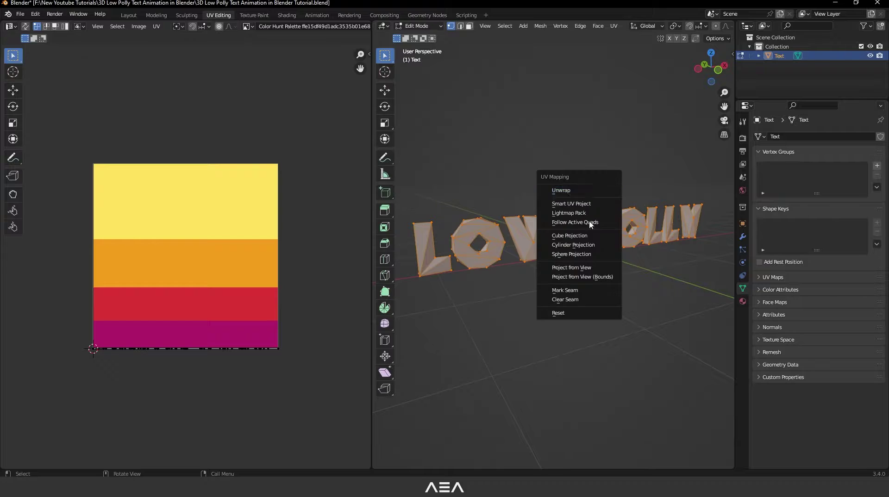
pyautogui.click(571, 314)
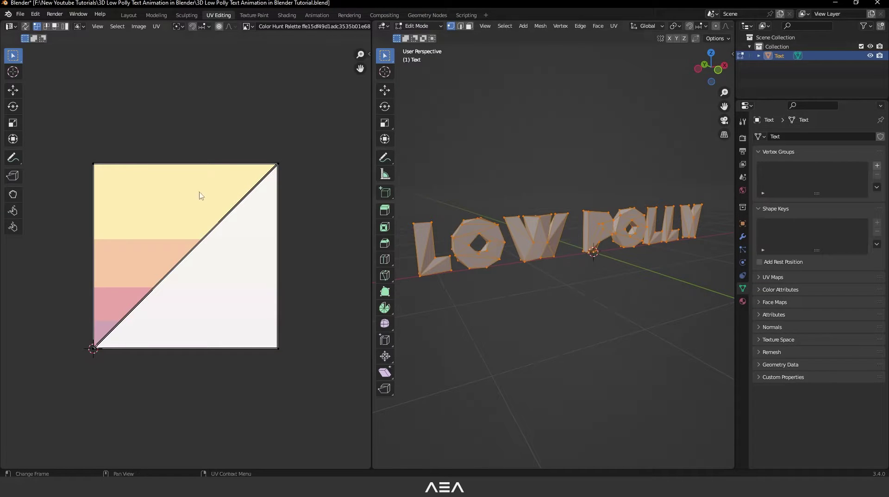
pyautogui.press('a')
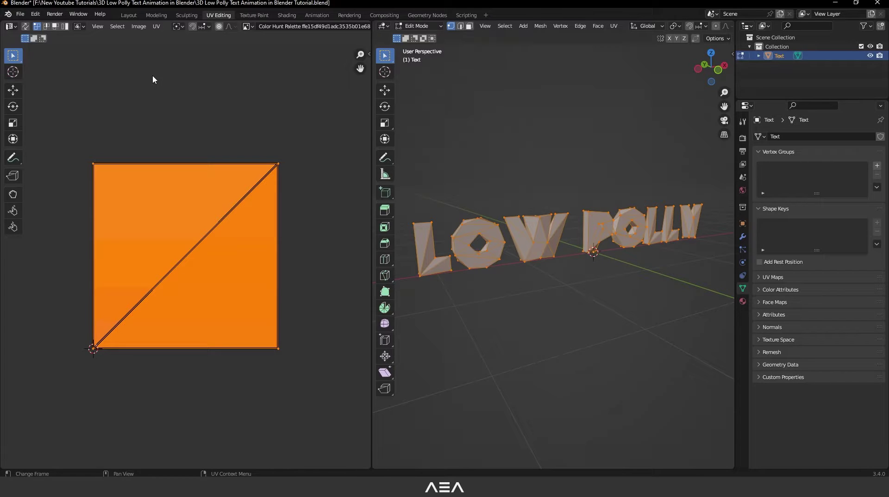
pyautogui.click(156, 26)
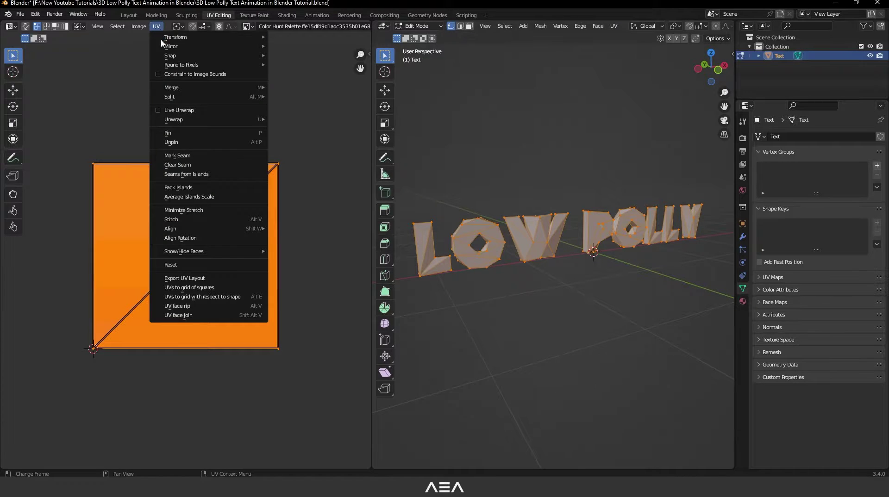
pyautogui.click(200, 189)
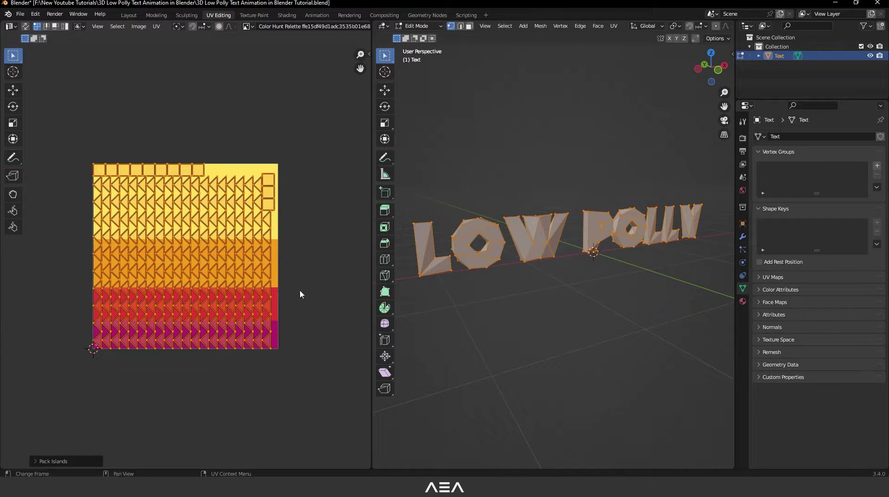
# Step: Scale every UV island to 0 about Individual Origins so each face takes one colour
pyautogui.click(176, 26)
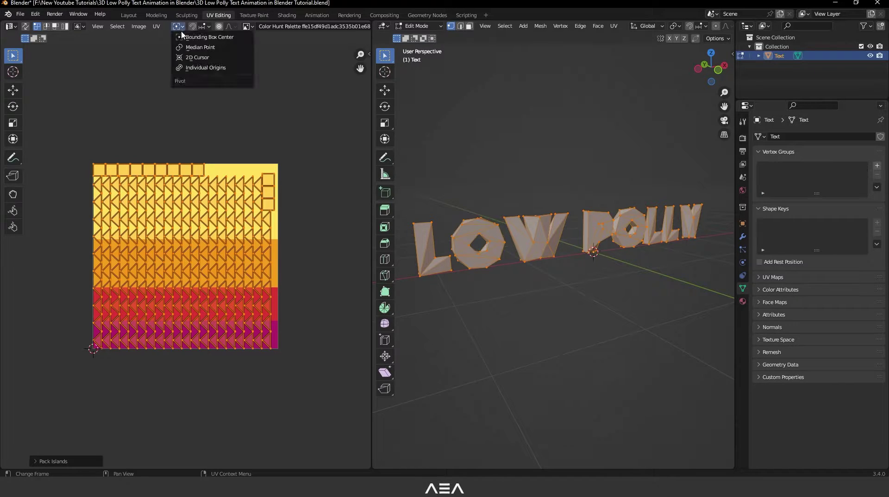
pyautogui.click(192, 65)
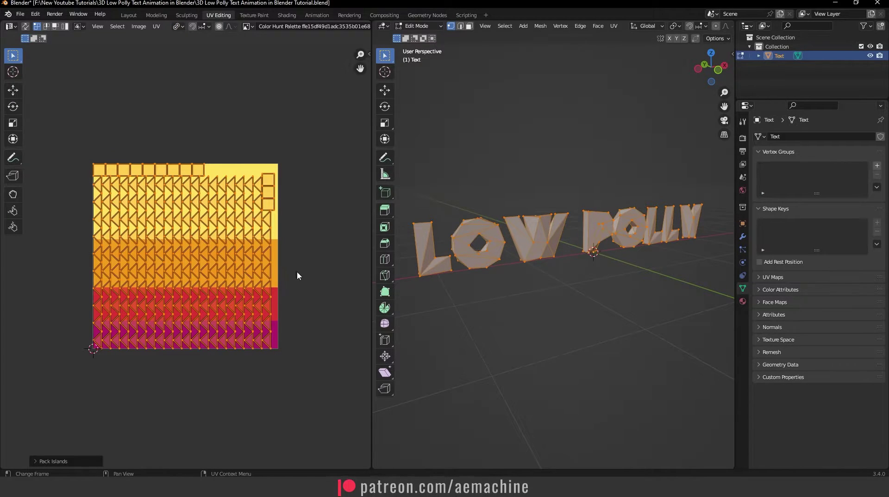
pyautogui.press('s')
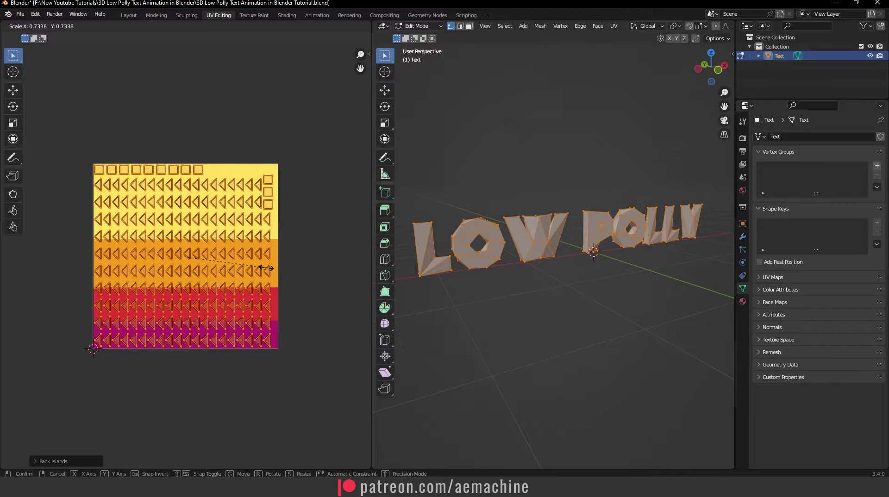
pyautogui.press('0')
pyautogui.press('Return')
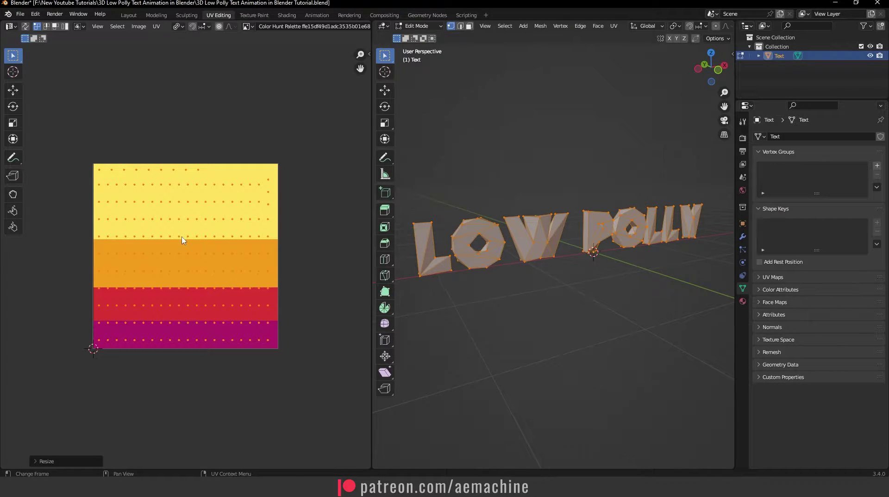
# Step: Check the coloured facets in Material Preview, then return to the Shading workspace
pyautogui.scroll(-5, 709, 29)
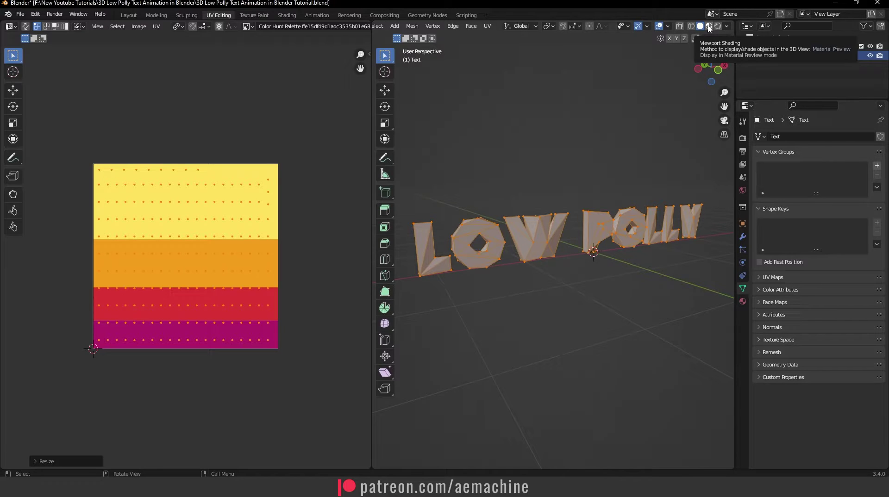
pyautogui.click(709, 26)
pyautogui.moveTo(584, 231); pyautogui.dragTo(552, 186, button='middle')
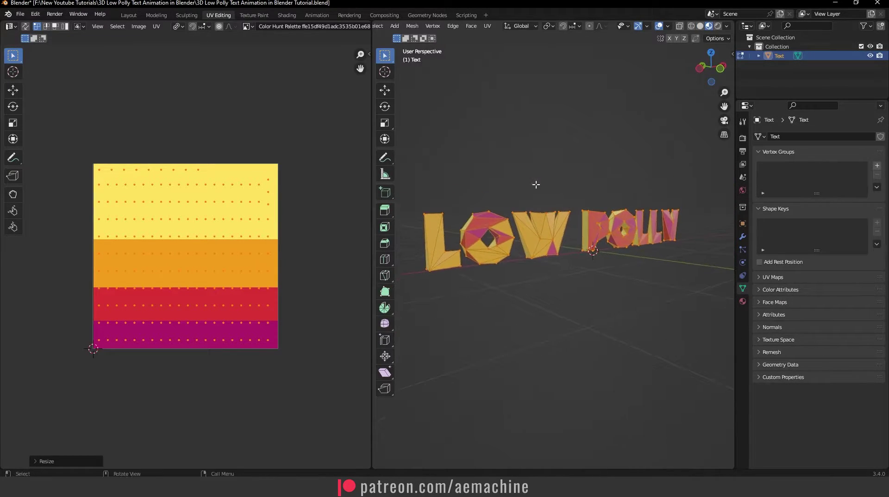
pyautogui.click(287, 16)
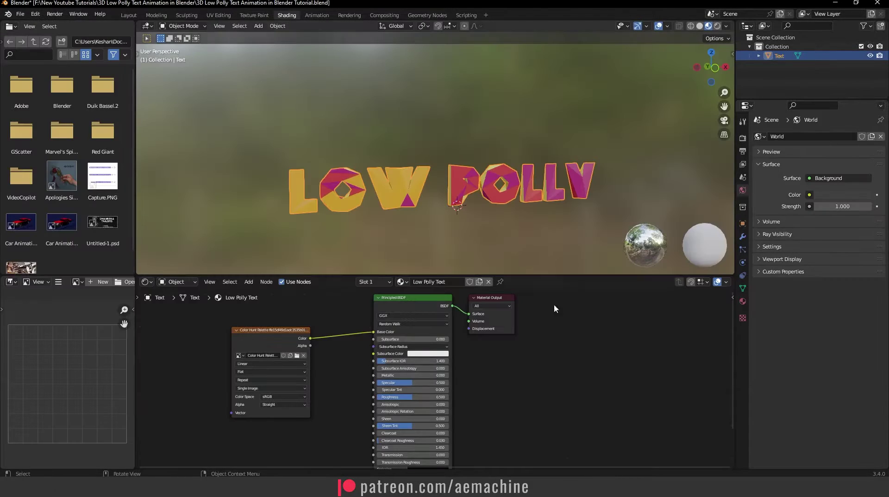
# Step: Add Texture Coordinate and Mapping nodes before the palette image with Ctrl+T and reposition them
pyautogui.click(319, 341)
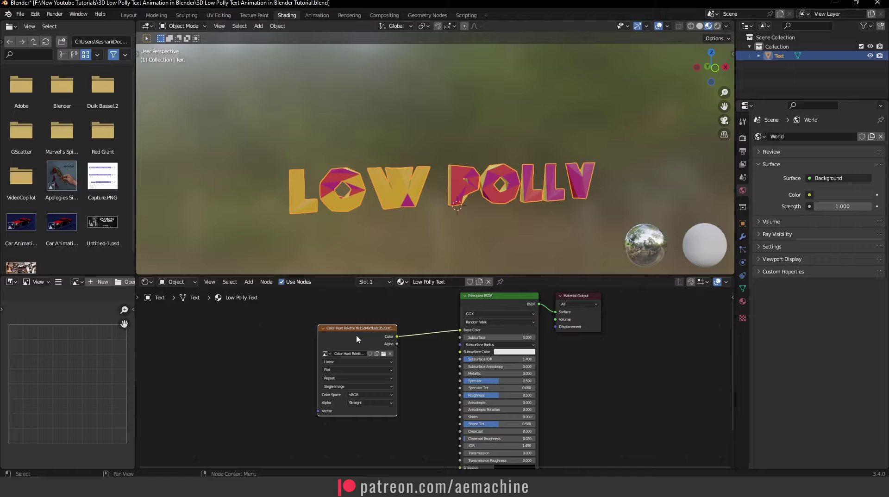
pyautogui.hotkey('ctrl', 't')
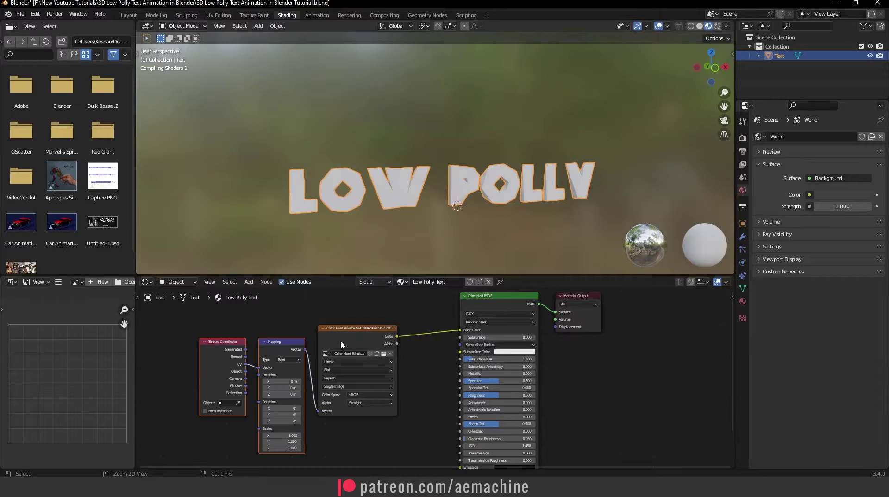
pyautogui.moveTo(297, 401); pyautogui.dragTo(356, 455)
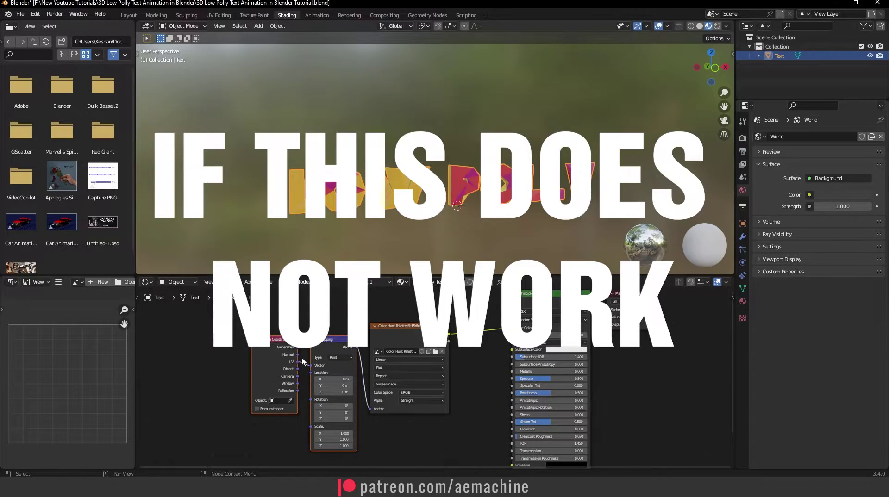
pyautogui.moveTo(302, 361); pyautogui.dragTo(291, 355)
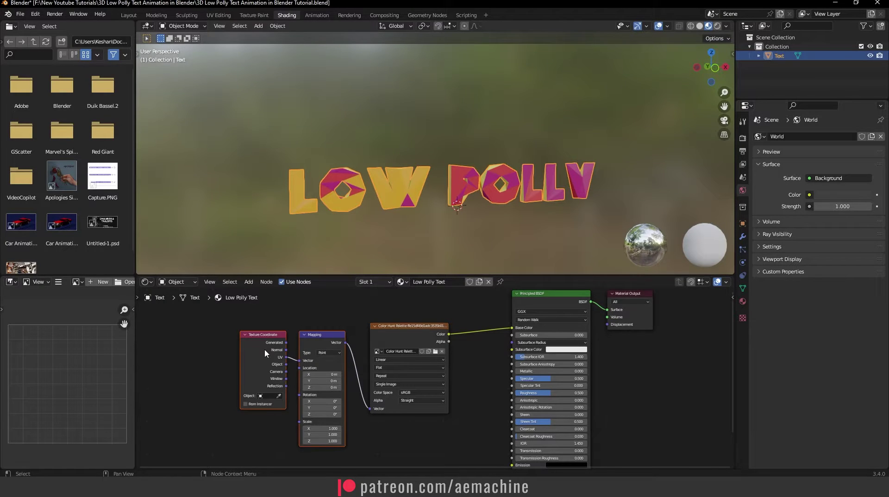
# Step: Search the Preferences add-ons for 'node' to confirm Node Wrangler is enabled, then close Preferences
pyautogui.click(35, 15)
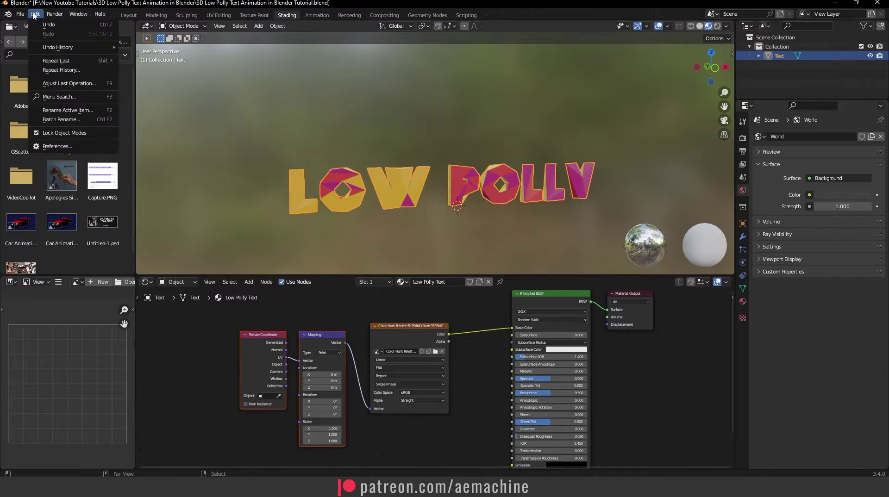
pyautogui.click(51, 147)
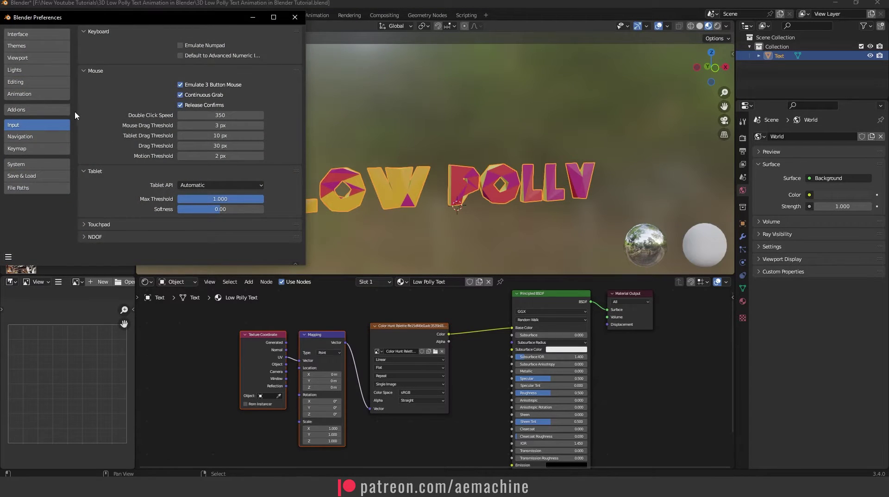
pyautogui.click(39, 110)
pyautogui.moveTo(185, 14); pyautogui.dragTo(265, 43)
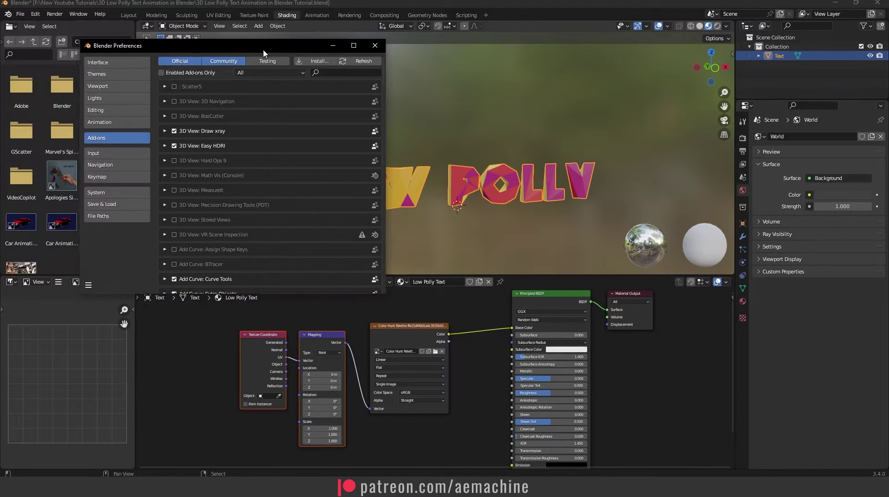
pyautogui.click(344, 72)
pyautogui.write('node')
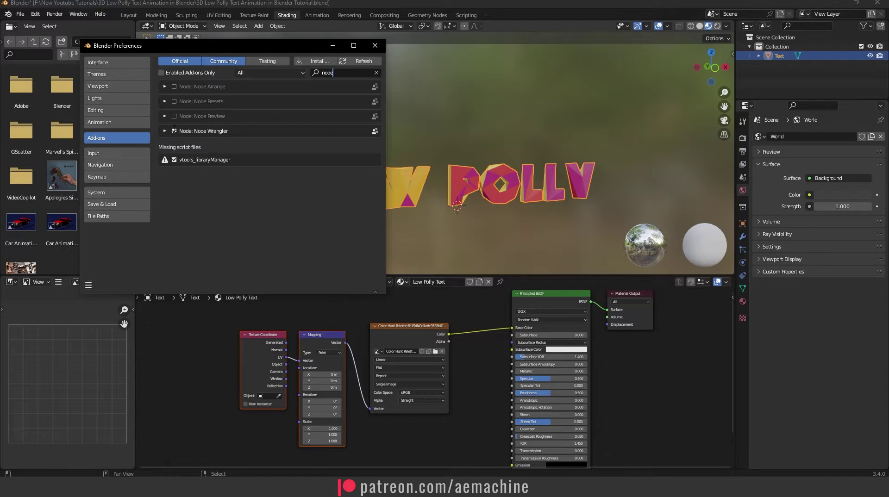
pyautogui.click(375, 45)
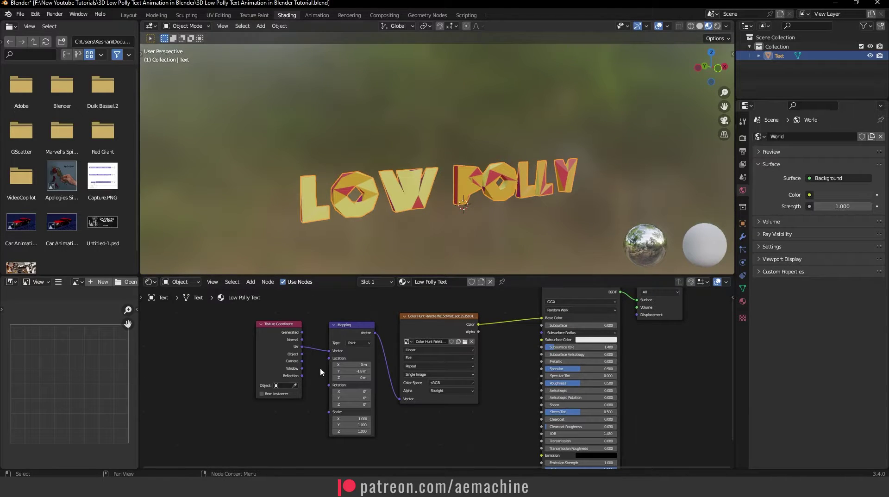
# Step: Shift the Mapping Location Y to about -1.4 m and split off a lower Timeline editor
pyautogui.moveTo(352, 372); pyautogui.dragTo(370, 372)
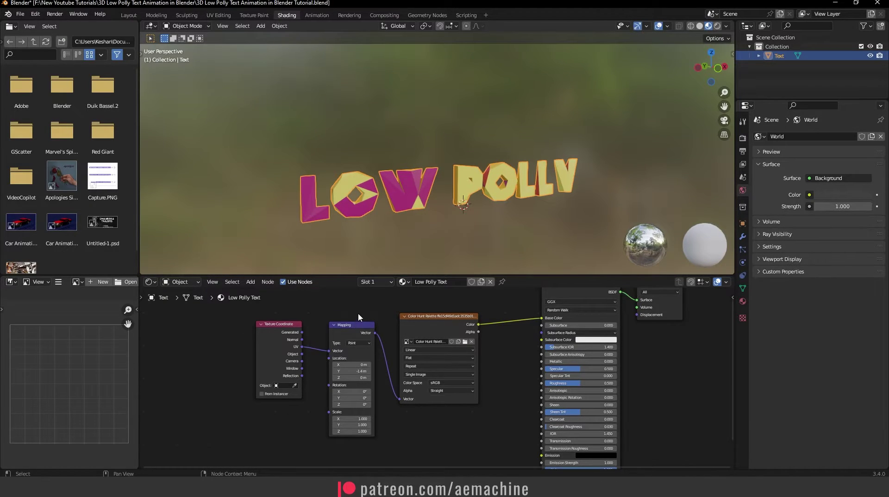
pyautogui.rightClick(211, 276)
pyautogui.click(210, 263)
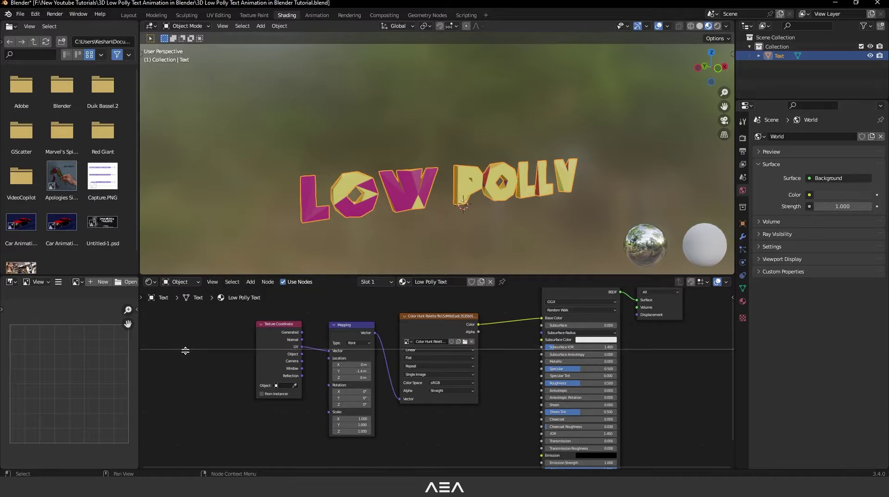
pyautogui.click(176, 378)
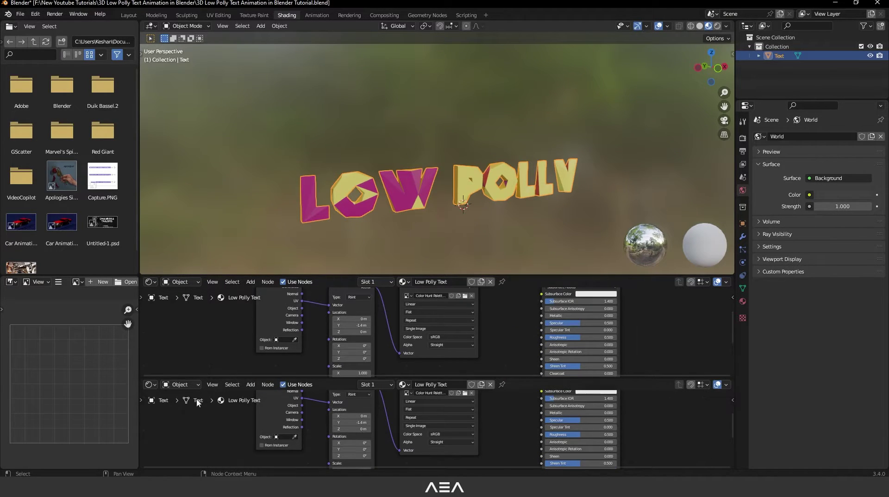
pyautogui.click(158, 383)
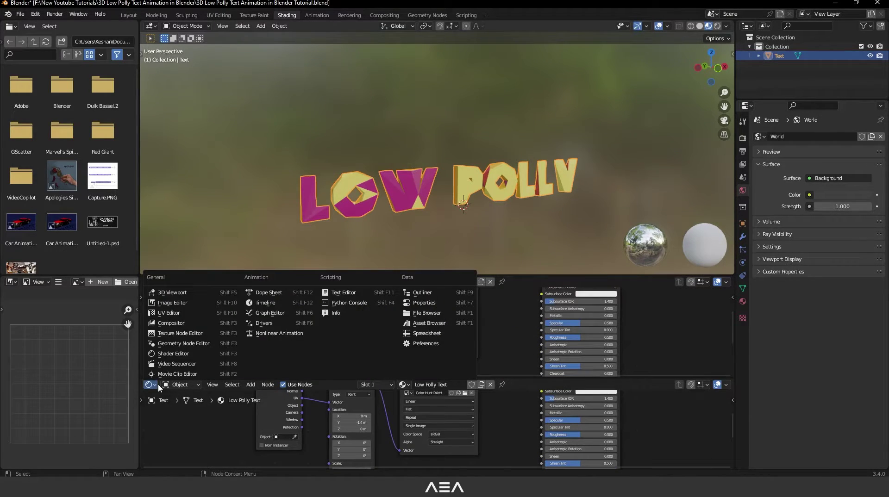
pyautogui.click(265, 303)
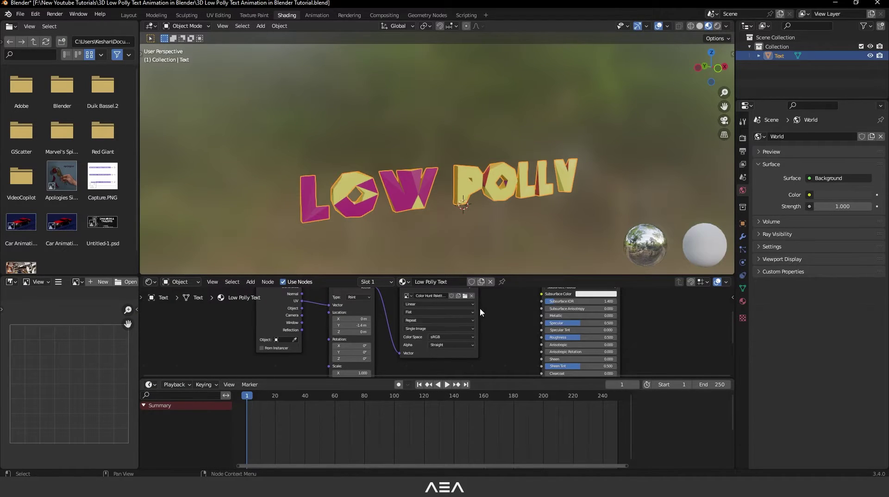
# Step: Reselect the Mapping node and bring up the animation options for its Location Y
pyautogui.scroll(-1, 479, 307)
pyautogui.scroll(-2, 352, 304)
pyautogui.click(371, 324)
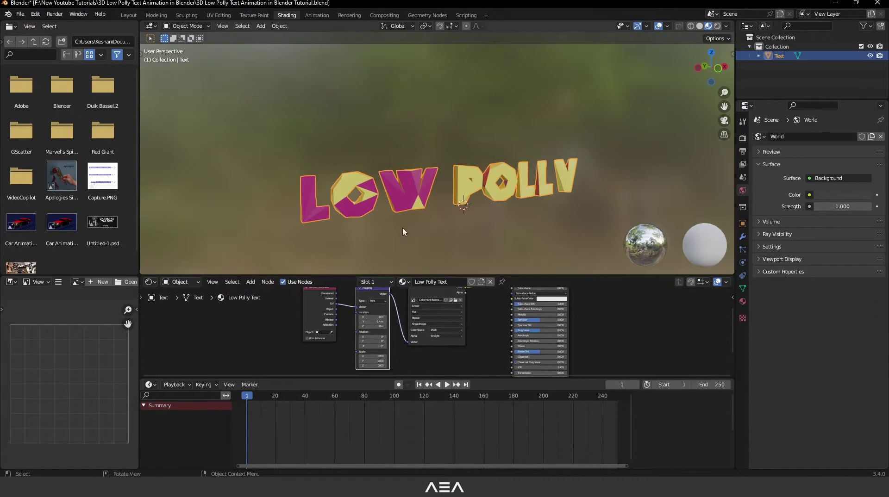
pyautogui.scroll(2, 372, 325)
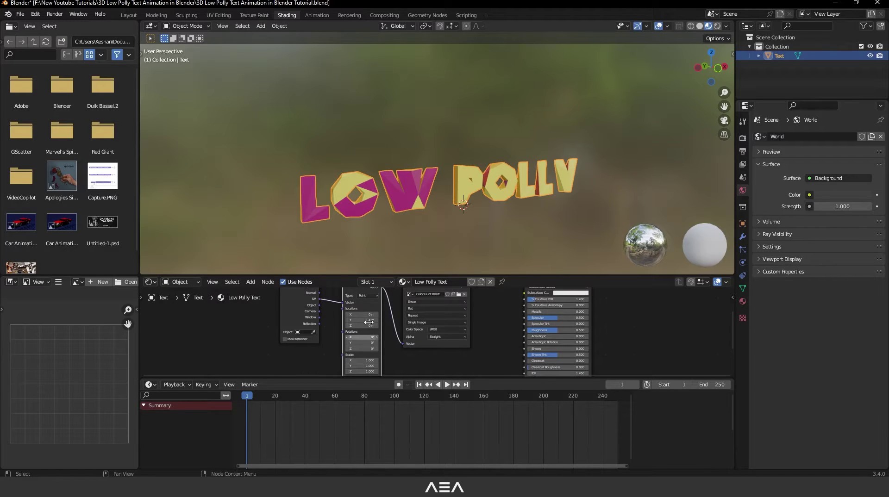
pyautogui.rightClick(366, 320)
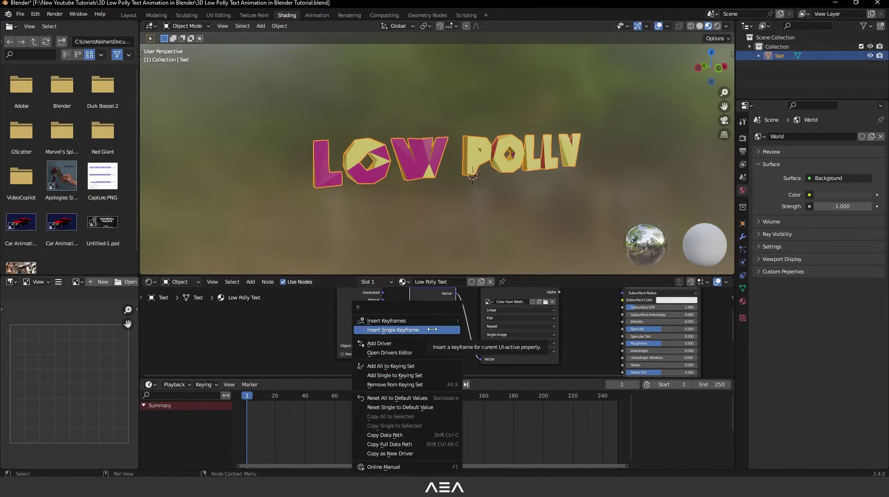
# Step: Keyframe Mapping Location Y at frame 1, then at frame 250 with Y raised to 2 m
pyautogui.click(397, 329)
pyautogui.moveTo(572, 397); pyautogui.dragTo(619, 406)
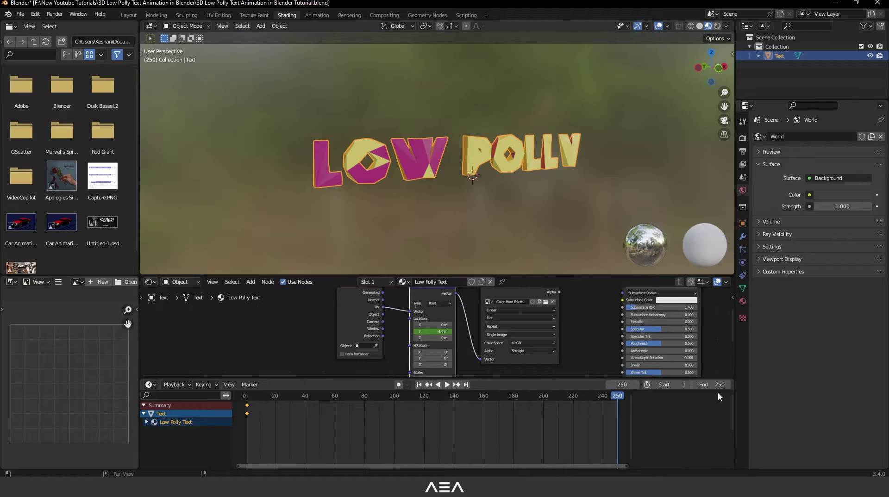
pyautogui.press('i')
pyautogui.moveTo(433, 331); pyautogui.dragTo(443, 331)
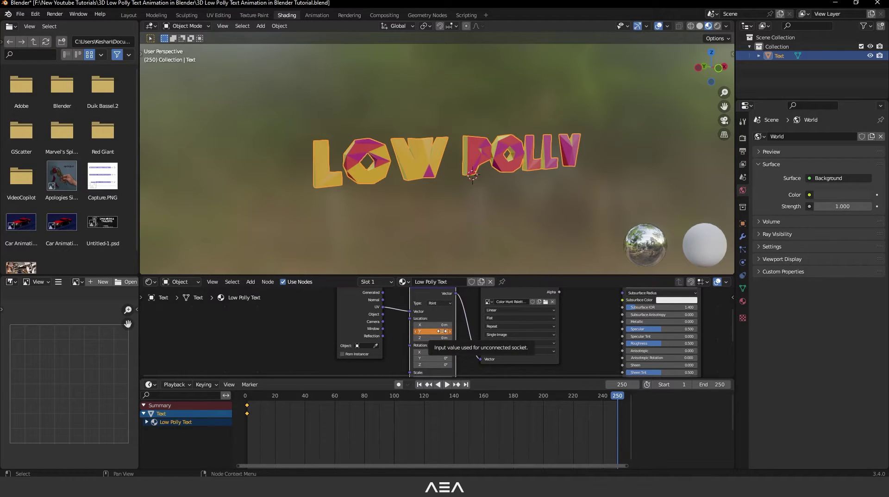
pyautogui.rightClick(442, 332)
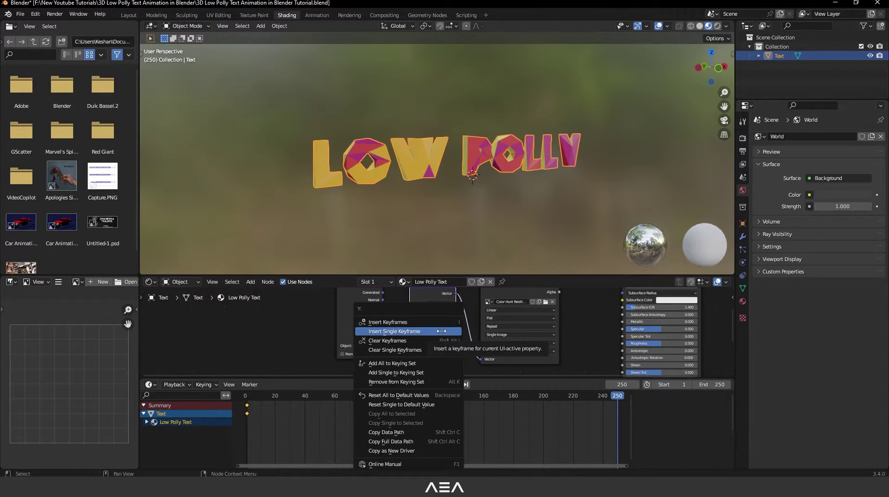
pyautogui.click(441, 331)
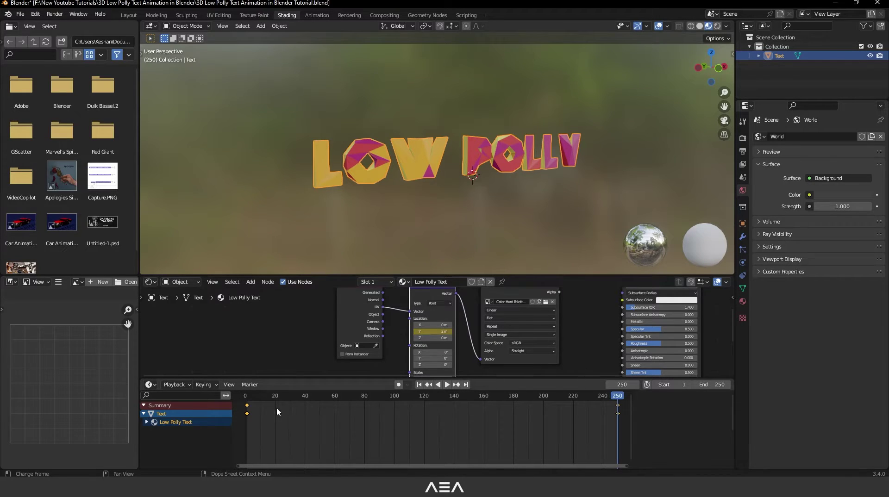
# Step: Play the animation, then set all the texture keyframes to Linear interpolation
pyautogui.click(251, 395)
pyautogui.press('space')
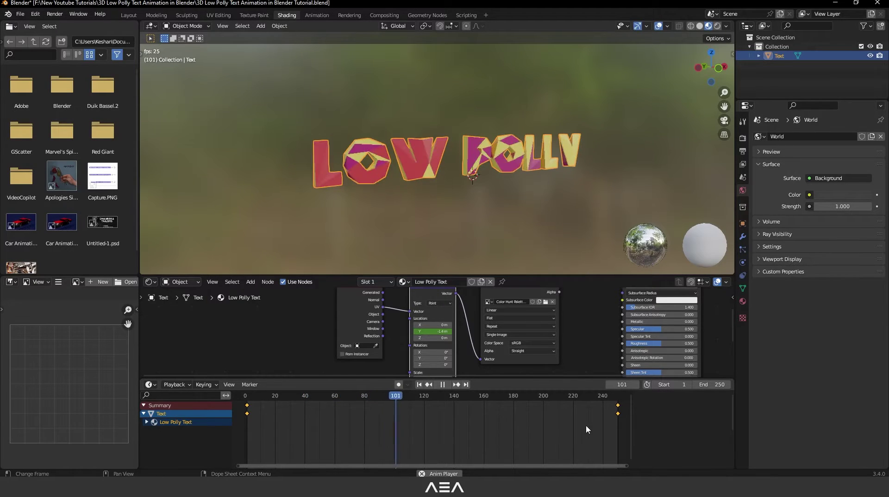
pyautogui.press('space')
pyautogui.moveTo(622, 431); pyautogui.dragTo(237, 402)
pyautogui.press('t')
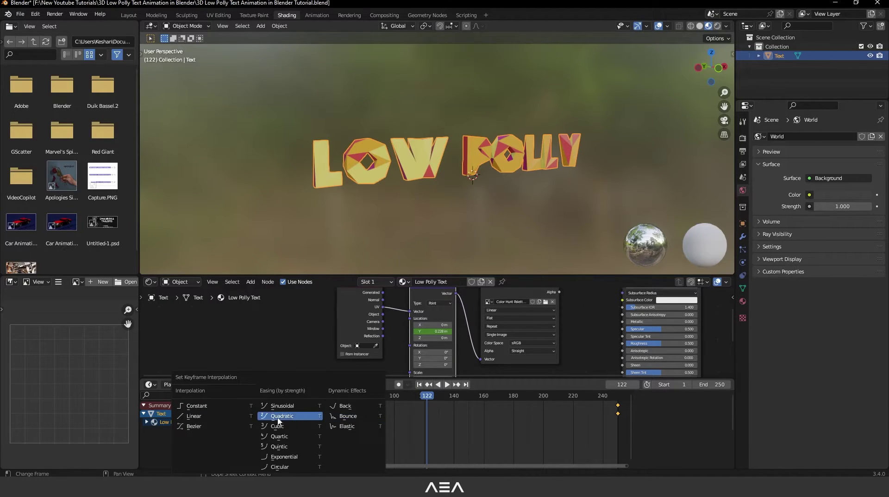
pyautogui.click(228, 418)
# Step: Replay the linear animation and scrub to frame 104
pyautogui.click(332, 397)
pyautogui.press('space')
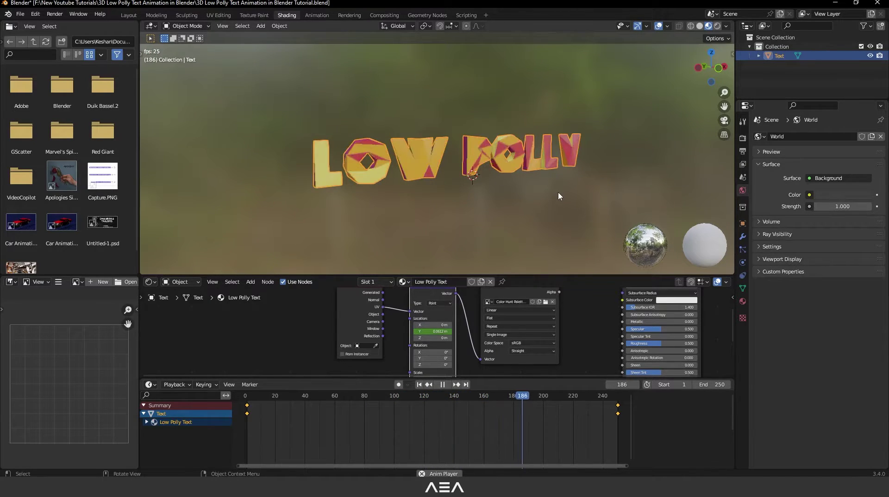
pyautogui.press('space')
pyautogui.moveTo(302, 398); pyautogui.dragTo(401, 407)
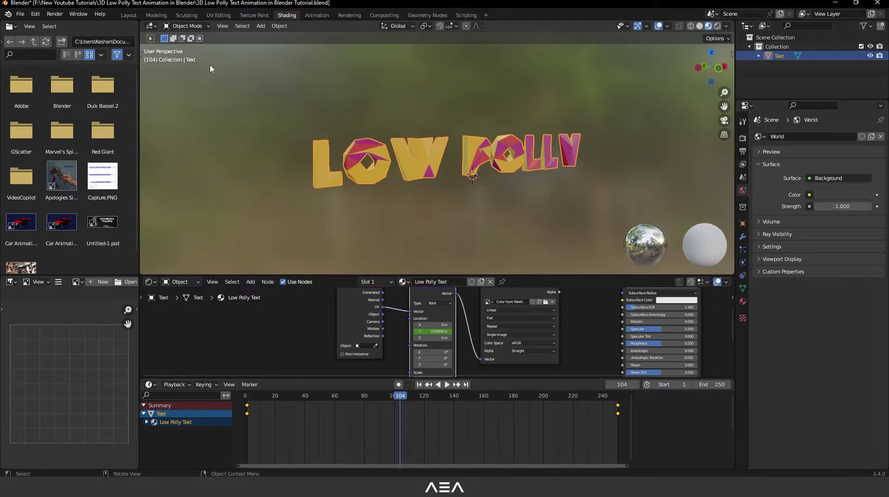
pyautogui.click(131, 15)
# Step: Set the viewport to look straight at the LOW POLLY text from the Front
pyautogui.moveTo(532, 298); pyautogui.dragTo(469, 284, button='middle')
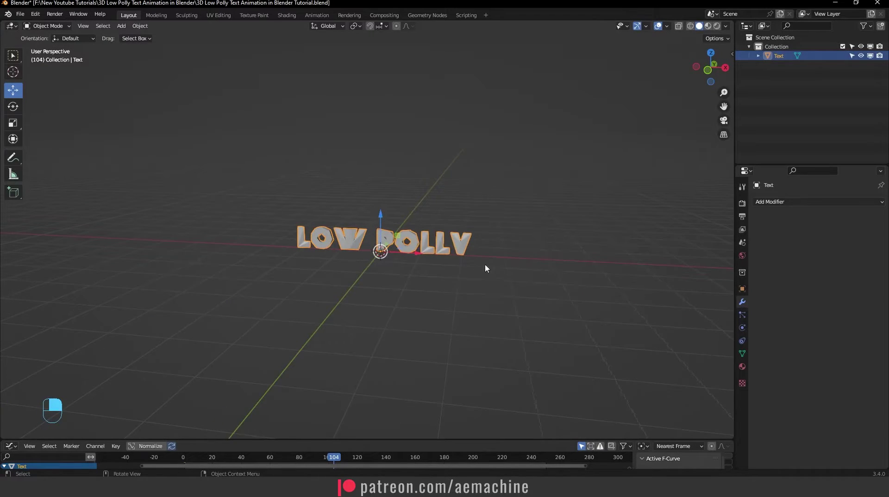
pyautogui.scroll(4, 477, 282)
pyautogui.press('`')
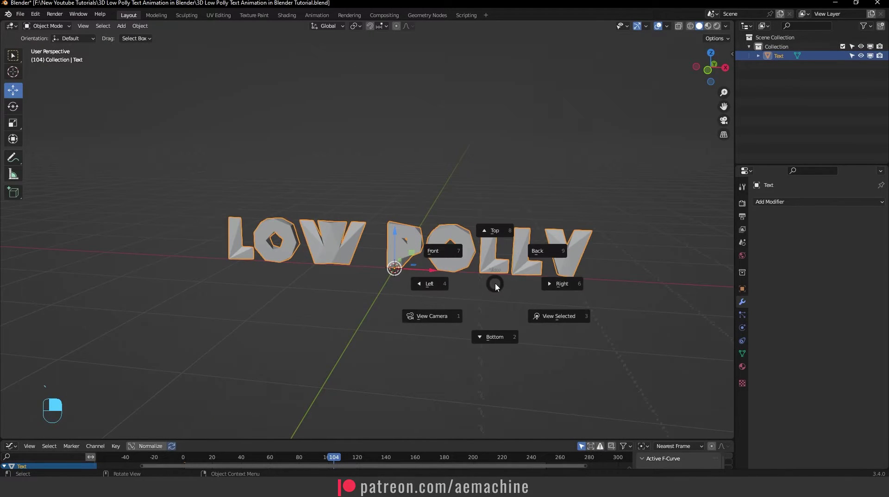
pyautogui.click(429, 224)
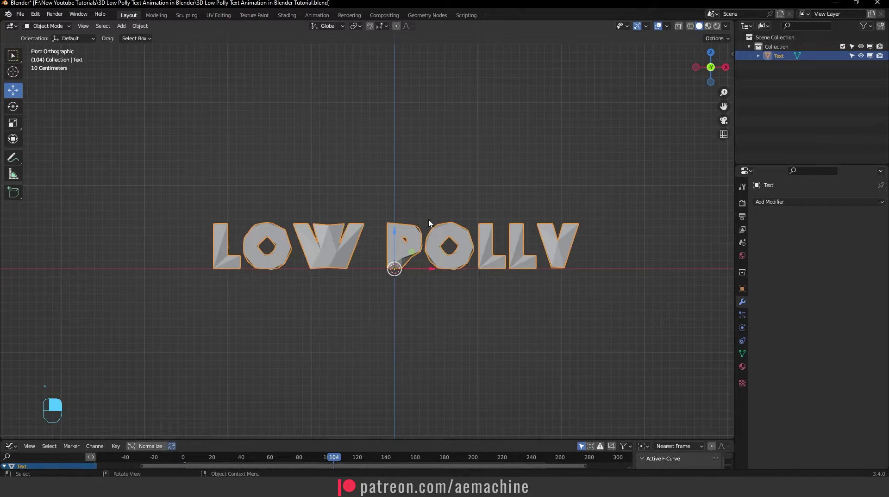
# Step: Add a camera, move it back along Y to about -6.25 m, and split the viewport in two
pyautogui.hotkey('shift', 'a')
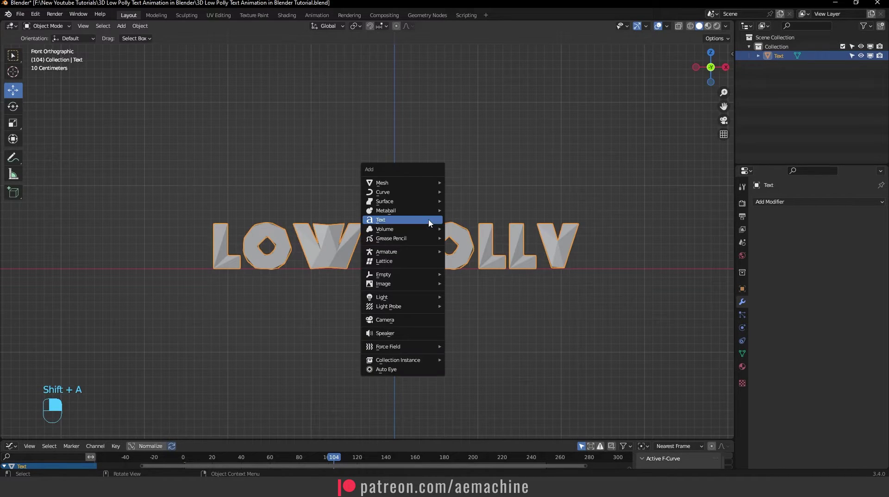
pyautogui.click(402, 320)
pyautogui.moveTo(423, 310); pyautogui.dragTo(427, 283, button='middle')
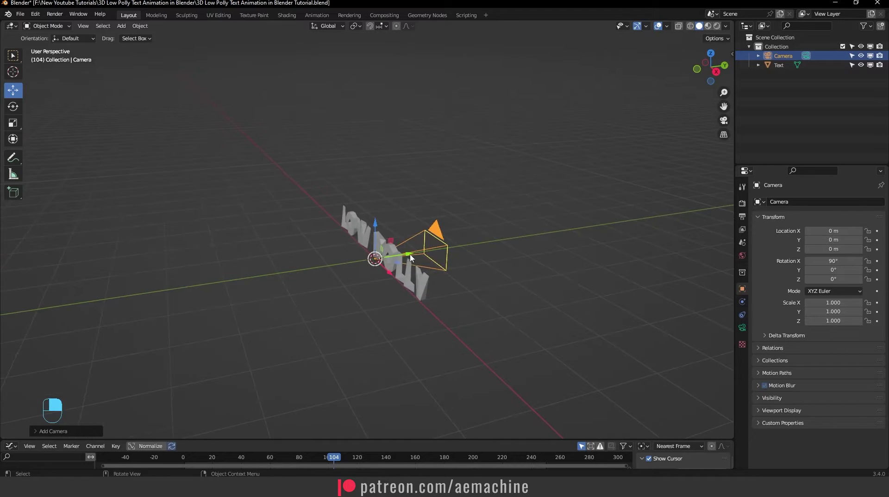
pyautogui.press('g')
pyautogui.press('y')
pyautogui.click(35, 302)
pyautogui.moveTo(731, 22); pyautogui.dragTo(453, 44)
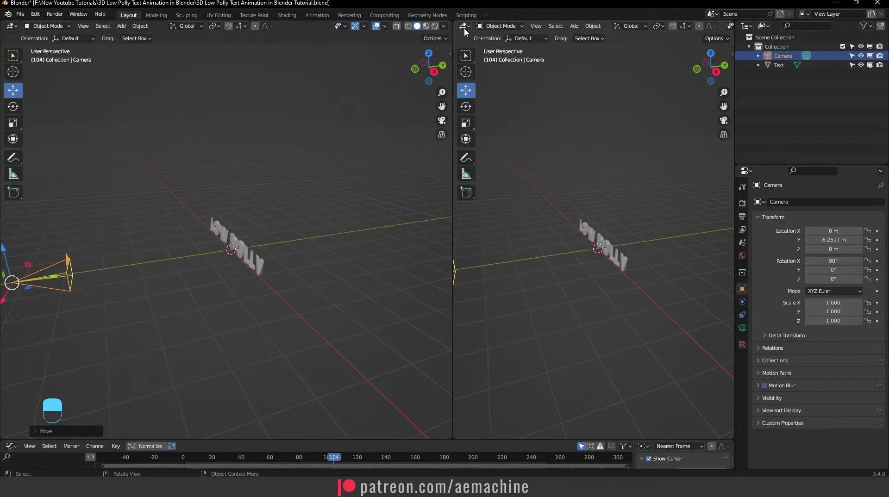
# Step: In the right view, look through the camera, enable Camera to View, and pan and zoom to centre LOW POLLY
pyautogui.press('KP_0')
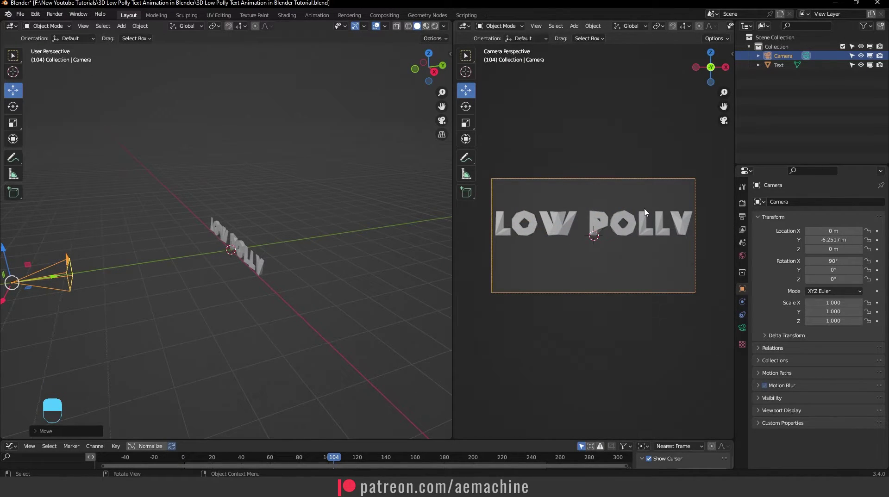
pyautogui.press('n')
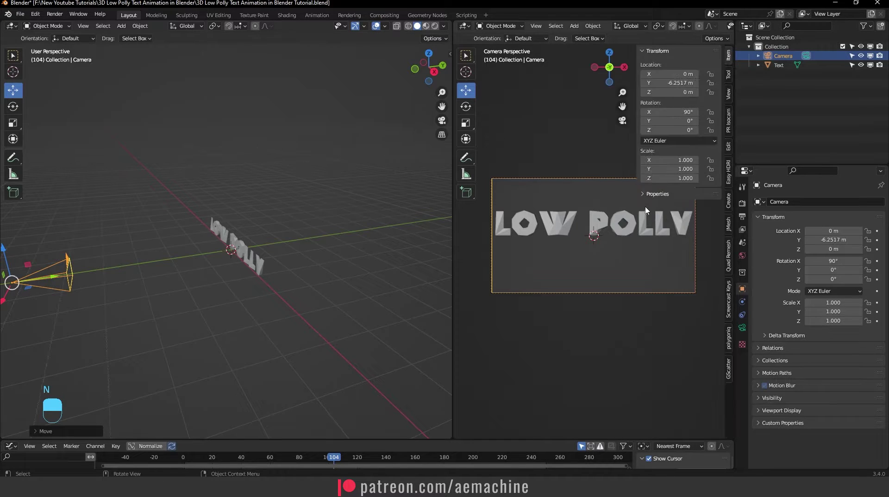
pyautogui.click(730, 98)
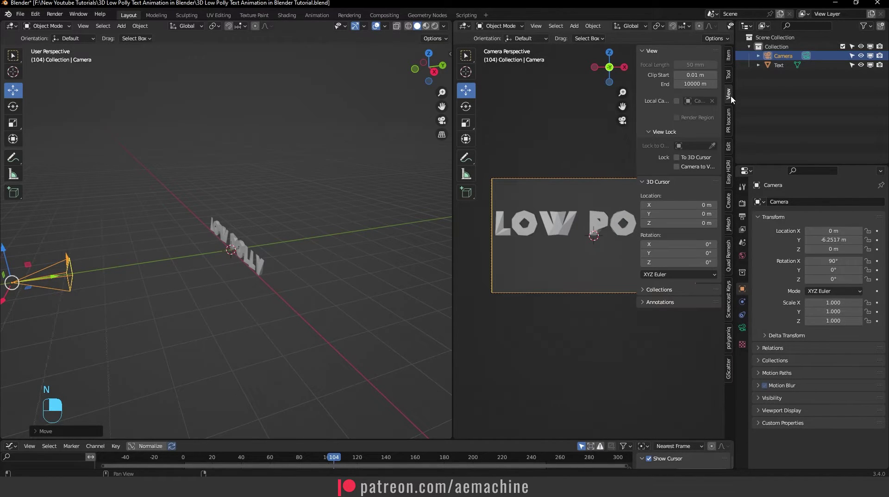
pyautogui.click(689, 167)
pyautogui.keyDown('shift'); pyautogui.moveTo(544, 243); pyautogui.dragTo(615, 259, button='middle'); pyautogui.keyUp('shift')
pyautogui.press('n')
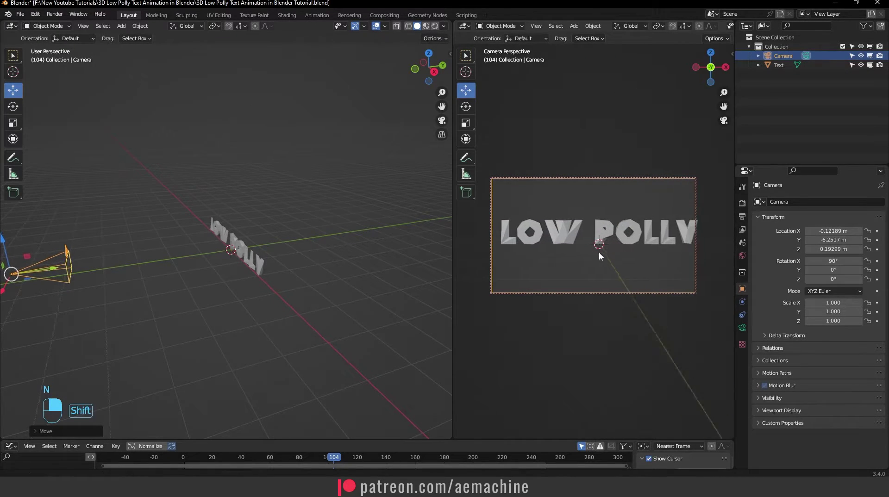
pyautogui.scroll(-3, 598, 250)
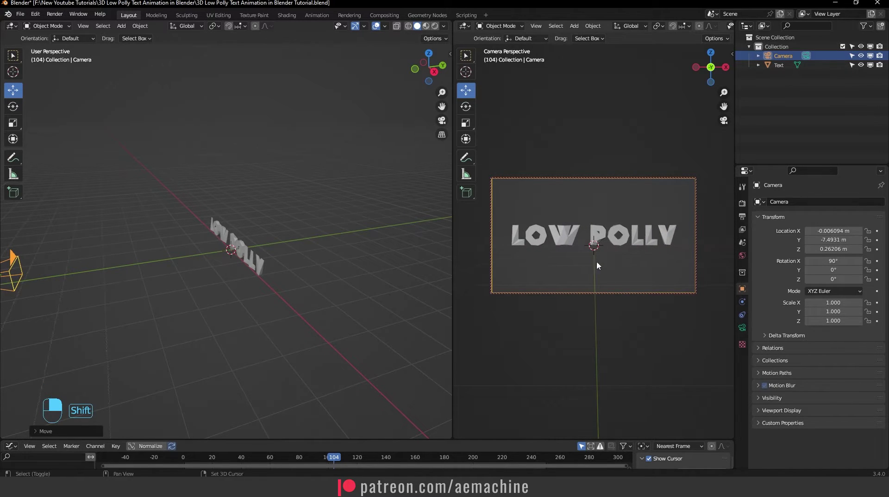
pyautogui.click(349, 262)
pyautogui.hotkey('shift', 'a')
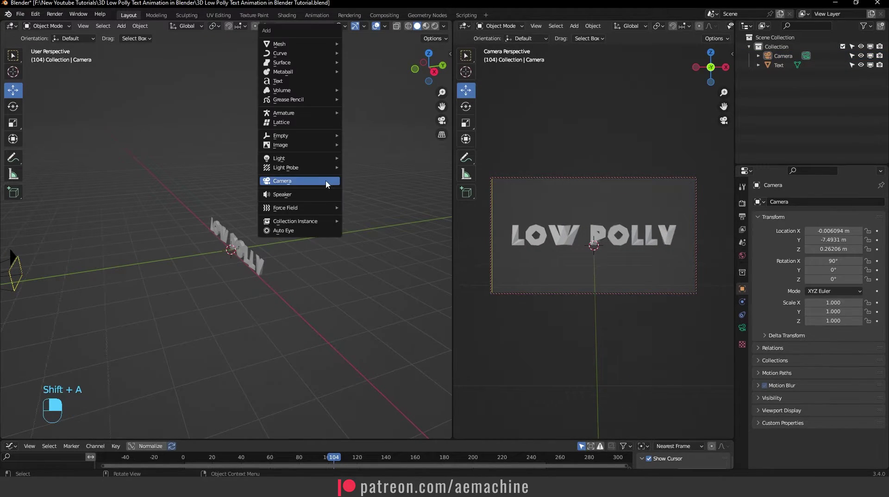
# Step: Add a plane and rotate it 90 degrees about X so it stands upright
pyautogui.moveTo(318, 46)
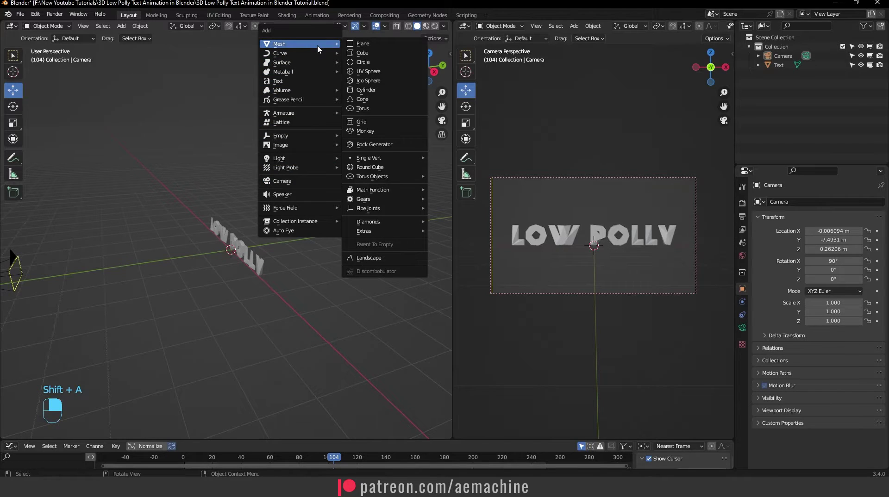
pyautogui.click(365, 44)
pyautogui.moveTo(357, 91); pyautogui.dragTo(246, 285, button='middle')
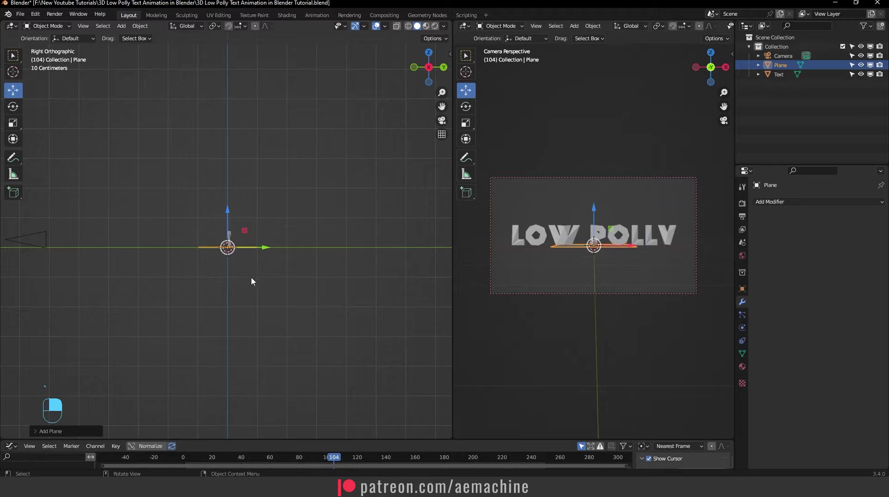
pyautogui.hotkey('shift', 'space')
pyautogui.press('r')
pyautogui.press('r')
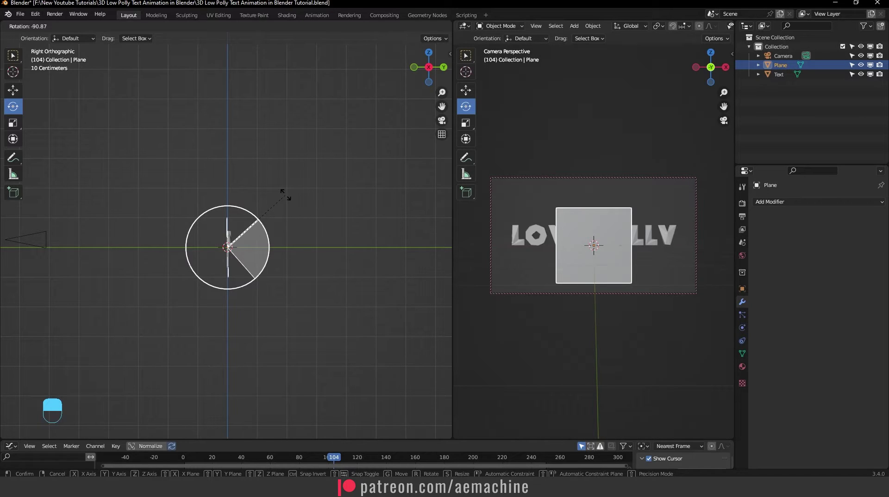
pyautogui.write('90')
pyautogui.press('Return')
# Step: Push the plane back along Y behind the text and scale it up
pyautogui.hotkey('shift', 'space')
pyautogui.press('g')
pyautogui.moveTo(267, 249); pyautogui.dragTo(15, 342)
pyautogui.hotkey('shift', 'space')
pyautogui.press('s')
# Step: Move the plane further back and enlarge it until it fills the camera frame
pyautogui.moveTo(185, 278); pyautogui.dragTo(287, 259, button='middle')
pyautogui.hotkey('shift', 'space')
pyautogui.press('g')
pyautogui.moveTo(352, 255); pyautogui.dragTo(419, 251)
pyautogui.hotkey('shift', 'space')
pyautogui.press('s')
pyautogui.moveTo(398, 297); pyautogui.dragTo(300, 315)
pyautogui.press('KP_1')
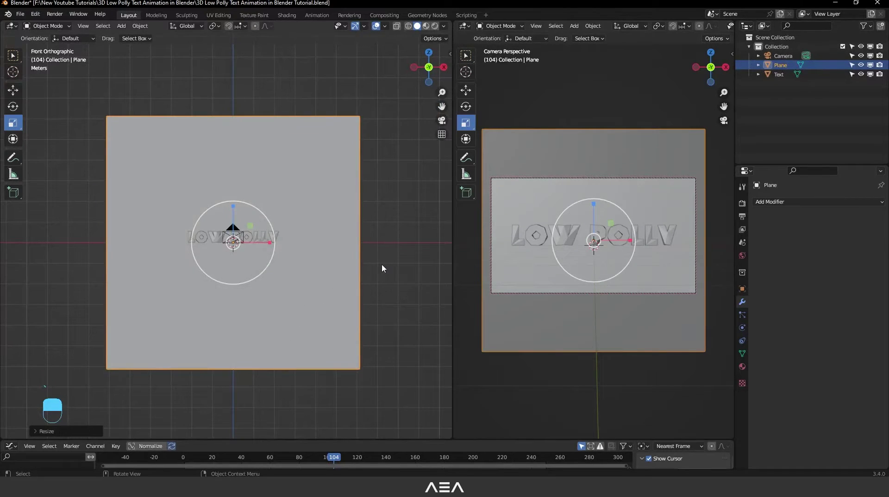
pyautogui.click(382, 265)
pyautogui.scroll(2, 324, 258)
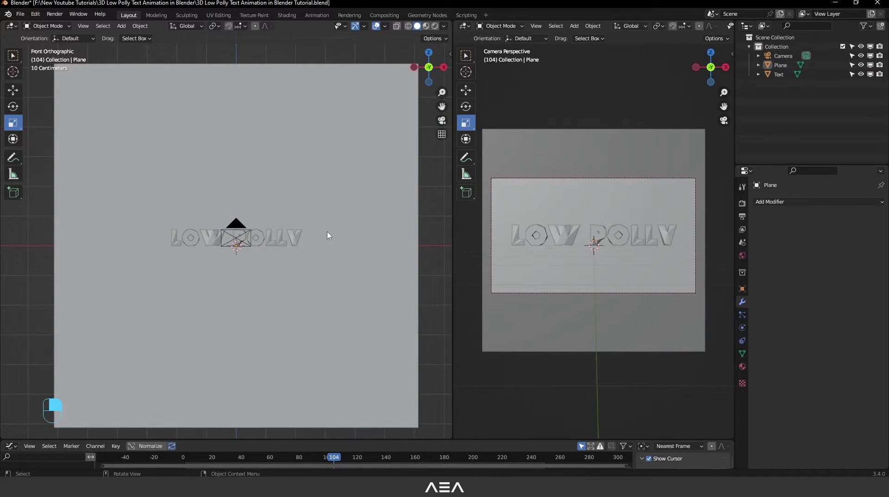
# Step: Add an area light, raise it to about 3.35 m above the text, and scale it
pyautogui.hotkey('shift', 'a')
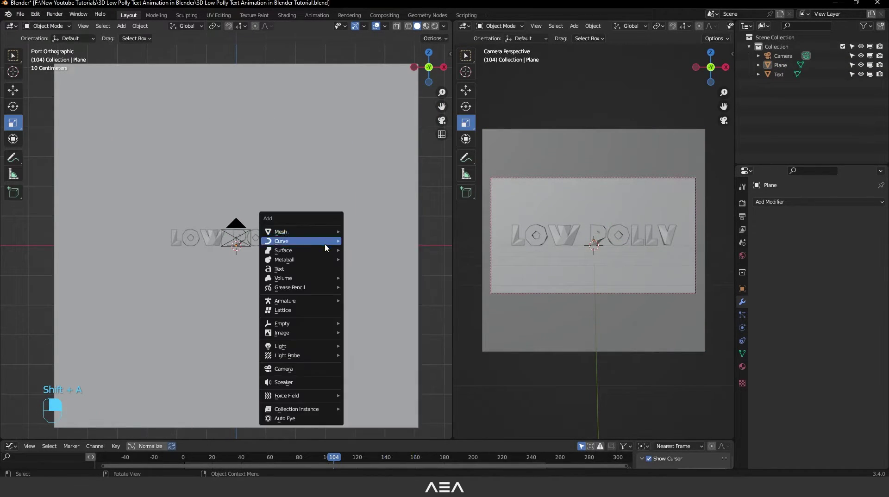
pyautogui.moveTo(324, 346)
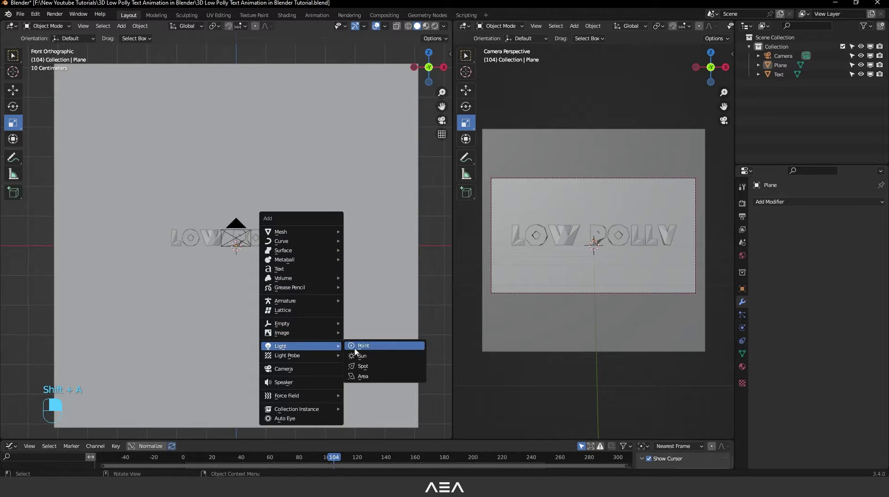
pyautogui.click(376, 378)
pyautogui.moveTo(363, 333); pyautogui.dragTo(219, 212, button='middle')
pyautogui.press('g')
pyautogui.moveTo(210, 216); pyautogui.dragTo(212, 107)
pyautogui.moveTo(212, 106); pyautogui.dragTo(258, 175, button='middle')
pyautogui.press('s')
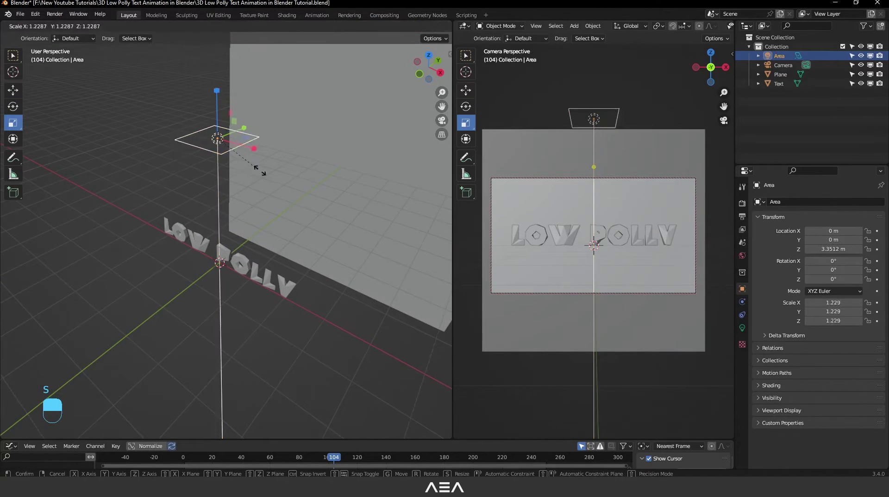
pyautogui.click(278, 182)
# Step: Set the area light's power to 1000 W
pyautogui.click(743, 328)
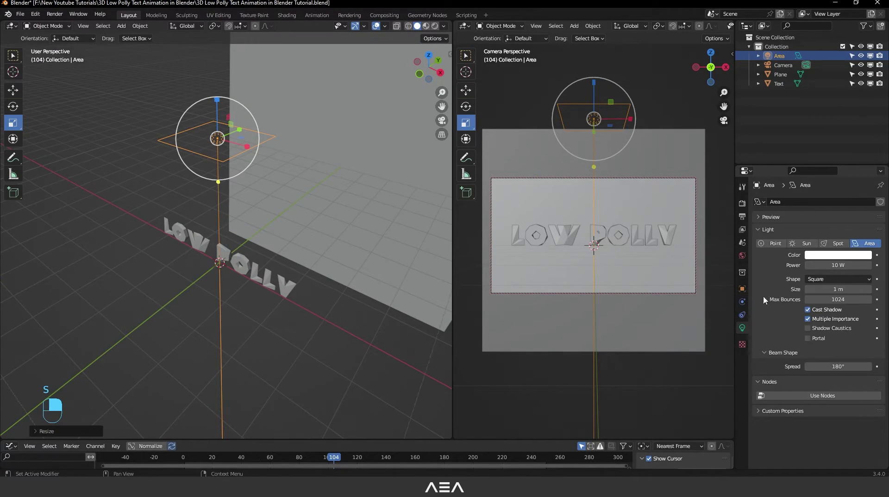
pyautogui.doubleClick(838, 266)
pyautogui.write('1000')
pyautogui.press('Return')
# Step: Save, switch to Material Preview using Scene Lights and Scene World, and raise the light higher
pyautogui.moveTo(395, 242); pyautogui.dragTo(396, 233, button='middle')
pyautogui.scroll(-5, 701, 29)
pyautogui.click(709, 26)
pyautogui.hotkey('ctrl', 's')
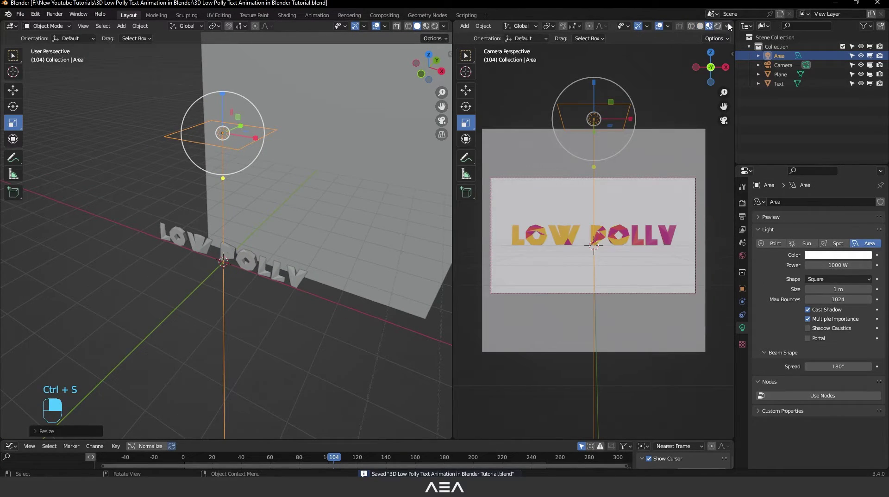
pyautogui.click(728, 26)
pyautogui.click(695, 72)
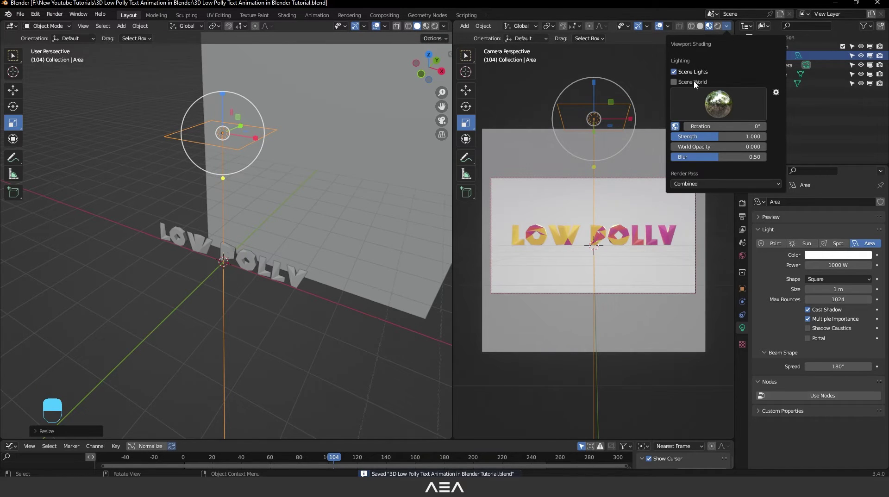
pyautogui.click(674, 82)
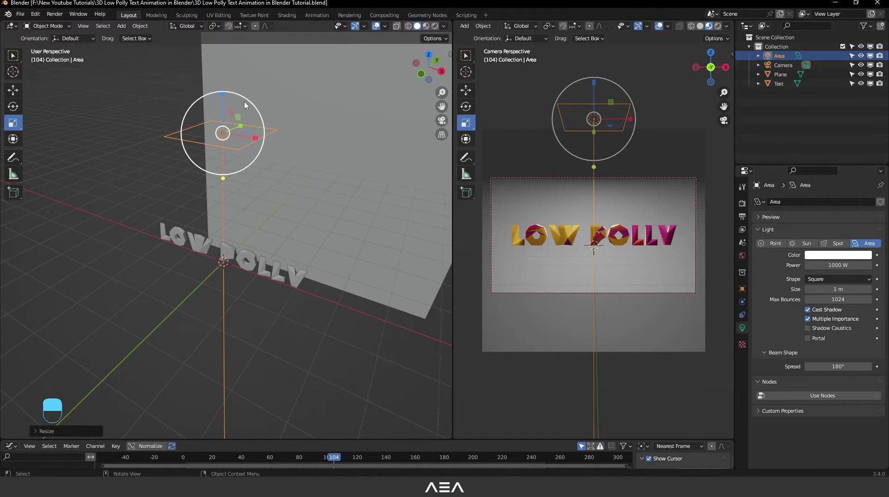
pyautogui.press('g')
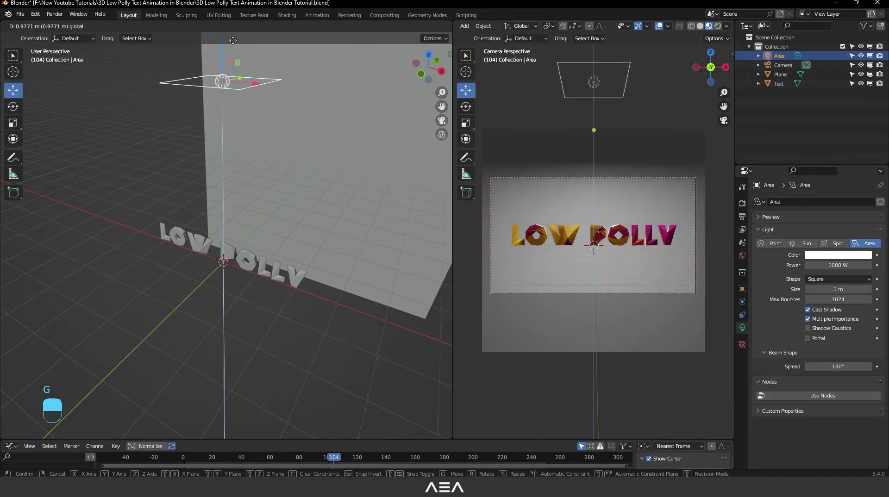
pyautogui.click(237, 64)
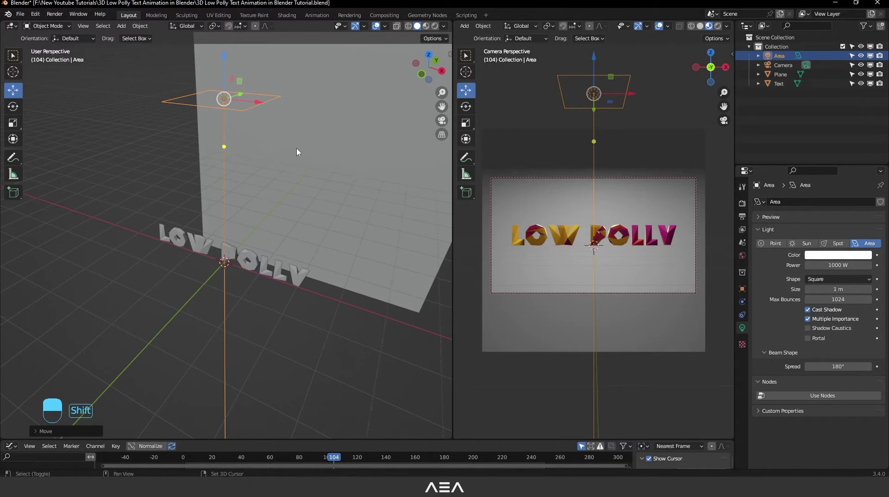
pyautogui.hotkey('shift', 'd')
# Step: Drop the duplicated light in place, reposition it from the front and top views, and enlarge it
pyautogui.rightClick(313, 134)
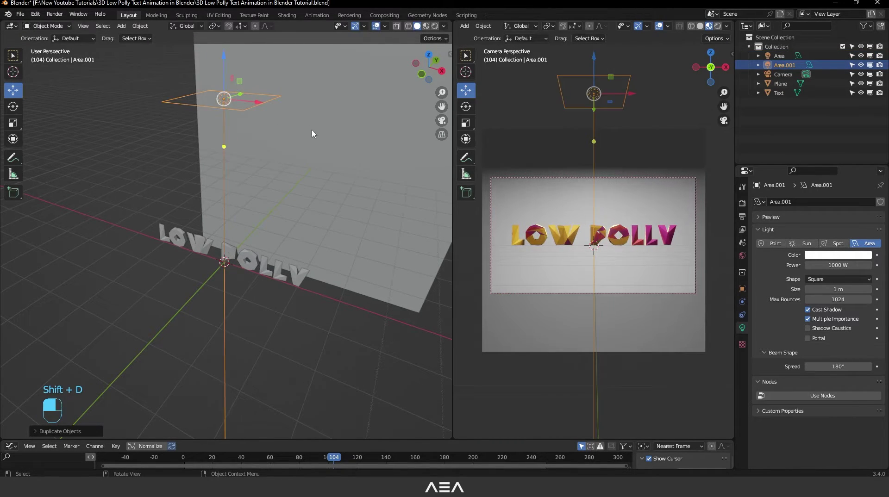
pyautogui.press('KP_1')
pyautogui.press('r')
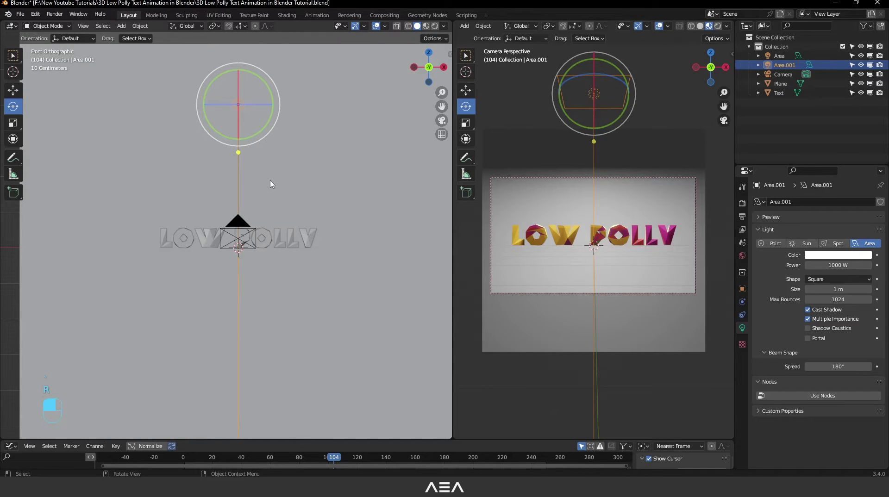
pyautogui.press('g')
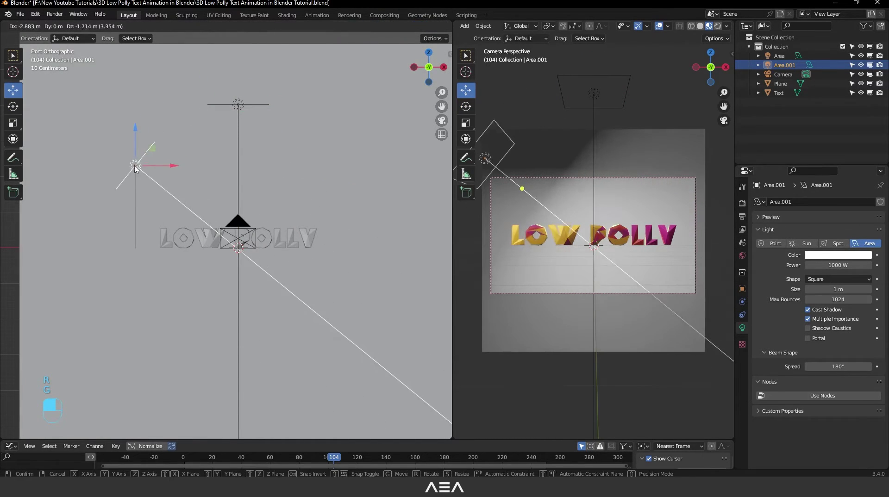
pyautogui.click(135, 167)
pyautogui.press('KP_7')
pyautogui.hotkey('shift', 'space')
pyautogui.press('r')
pyautogui.moveTo(263, 251)
pyautogui.mouseDown()
pyautogui.moveTo(283, 233)
pyautogui.moveTo(261, 259)
pyautogui.mouseUp()
# Step: Rotate the duplicate light toward the text and move it to the left side
pyautogui.press('r')
pyautogui.press('r')
pyautogui.press('Escape')
pyautogui.press('r')
pyautogui.press('r')
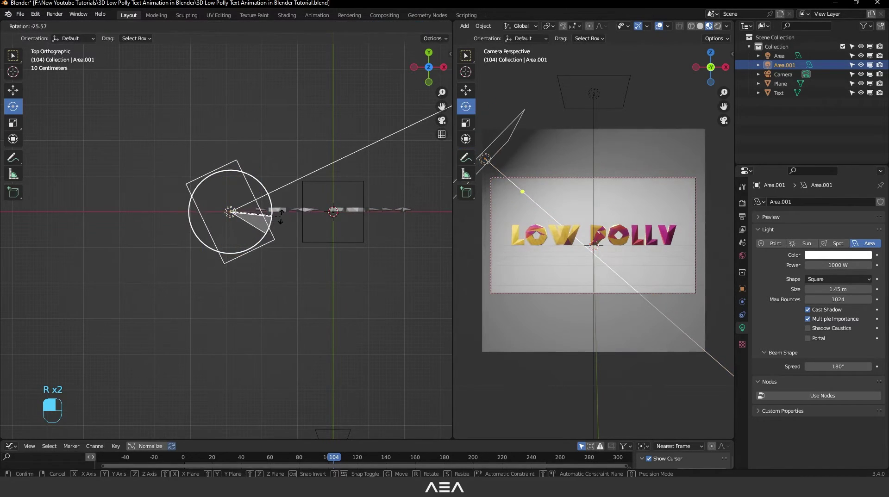
pyautogui.click(235, 294)
pyautogui.hotkey('shift', 'space')
pyautogui.press('g')
pyautogui.moveTo(235, 294); pyautogui.dragTo(216, 212)
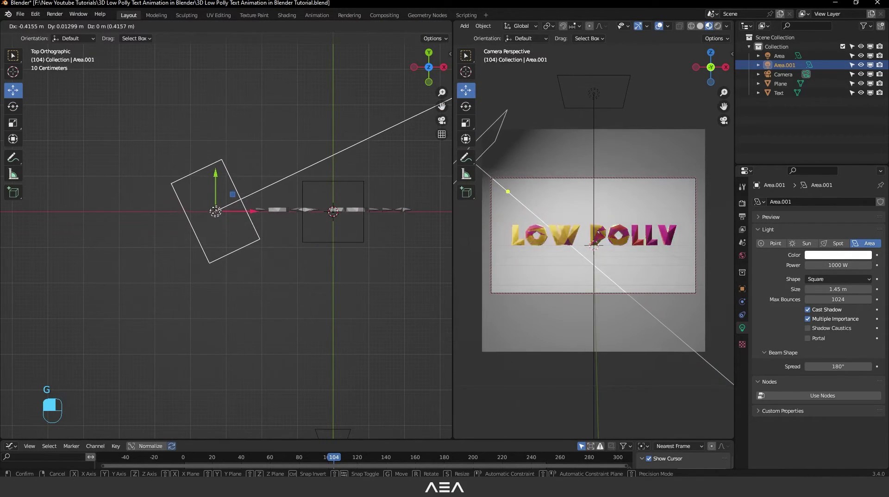
pyautogui.press('r')
pyautogui.press('r')
pyautogui.press('g')
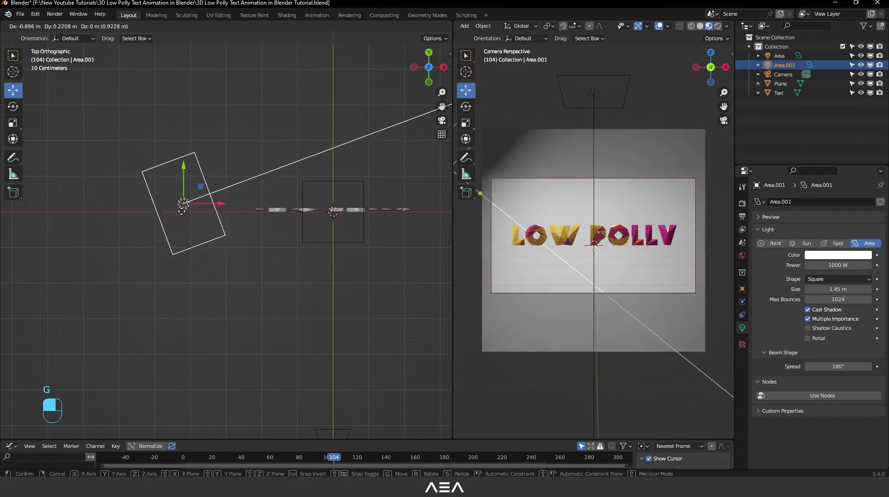
# Step: Duplicate the side light, place the copy opposite the text, and aim it at the letters
pyautogui.rightClick(178, 209)
pyautogui.hotkey('shift', 'd')
pyautogui.rightClick(234, 250)
pyautogui.press('r')
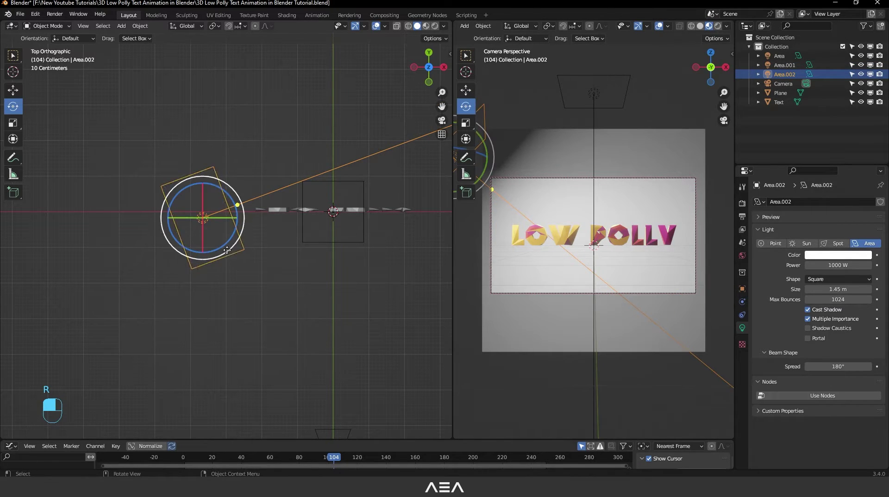
pyautogui.click(208, 238)
pyautogui.press('g')
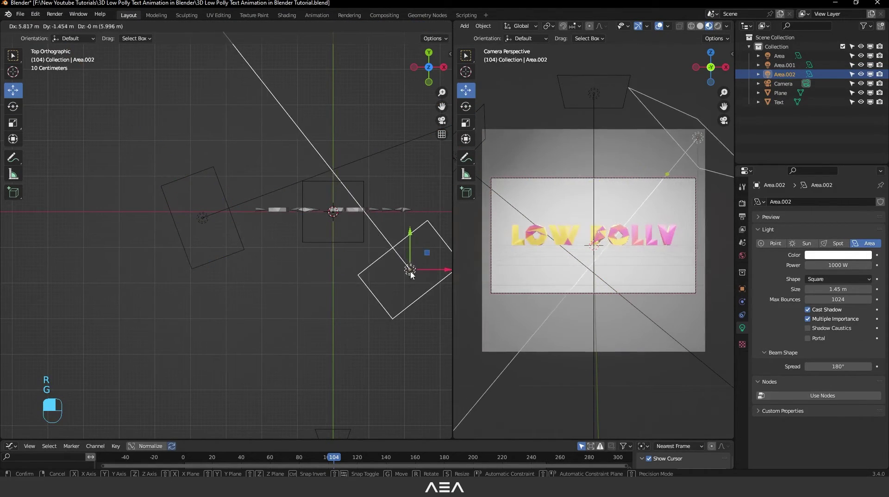
pyautogui.click(407, 262)
pyautogui.keyDown('shift'); pyautogui.moveTo(407, 262); pyautogui.dragTo(305, 246, button='middle'); pyautogui.keyUp('shift')
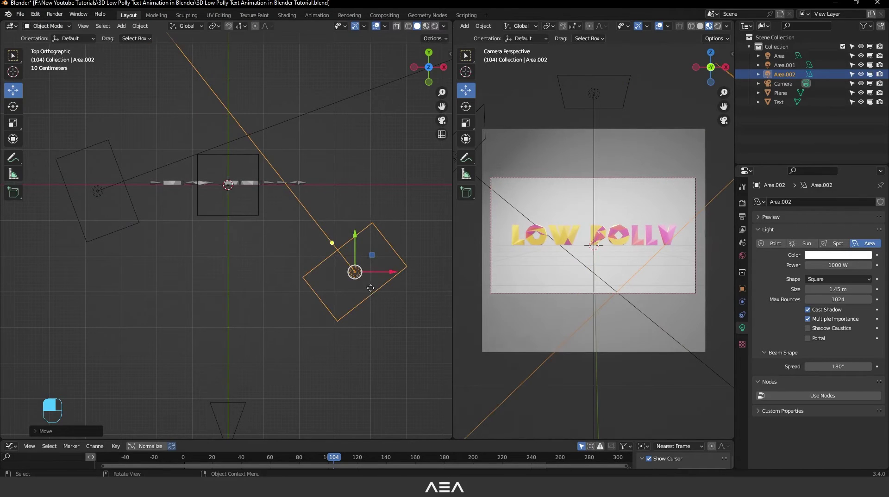
pyautogui.press('r')
pyautogui.click(392, 295)
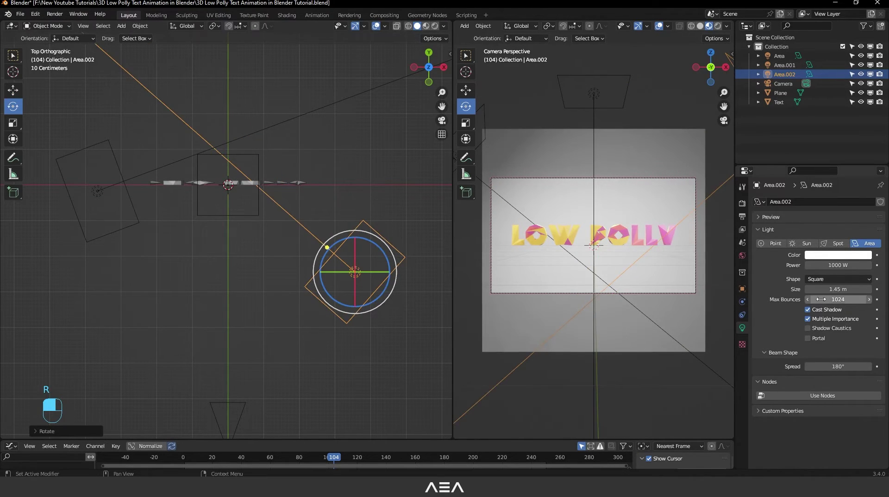
# Step: Set the copied light to 200 W and Area.001 to 500 W
pyautogui.click(842, 266)
pyautogui.write('20')
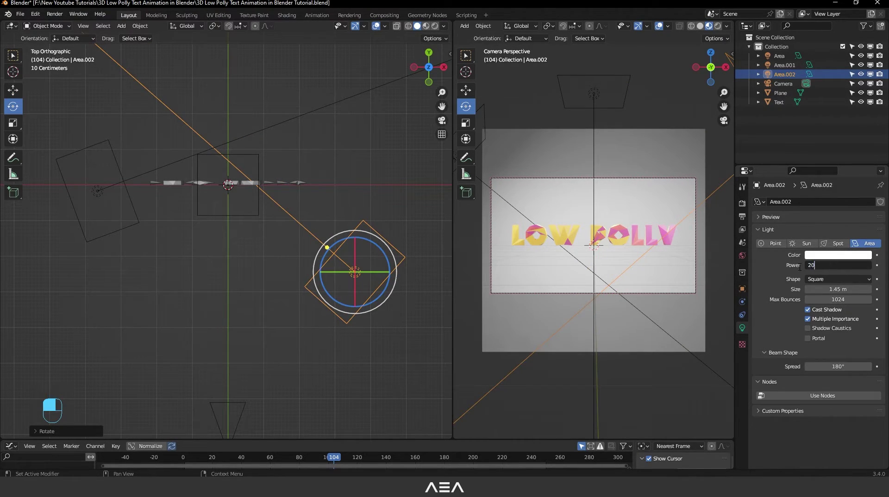
pyautogui.write('0 W')
pyautogui.press('Return')
pyautogui.click(107, 229)
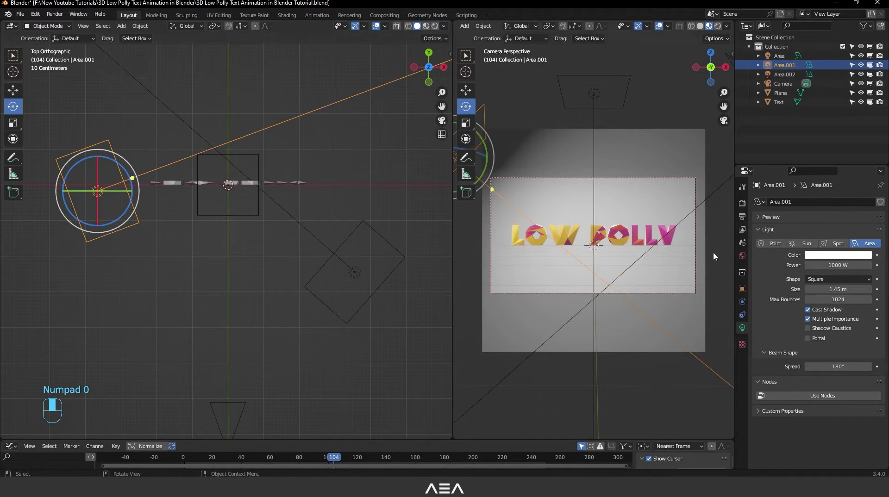
pyautogui.click(804, 265)
pyautogui.write('5')
pyautogui.press('Return')
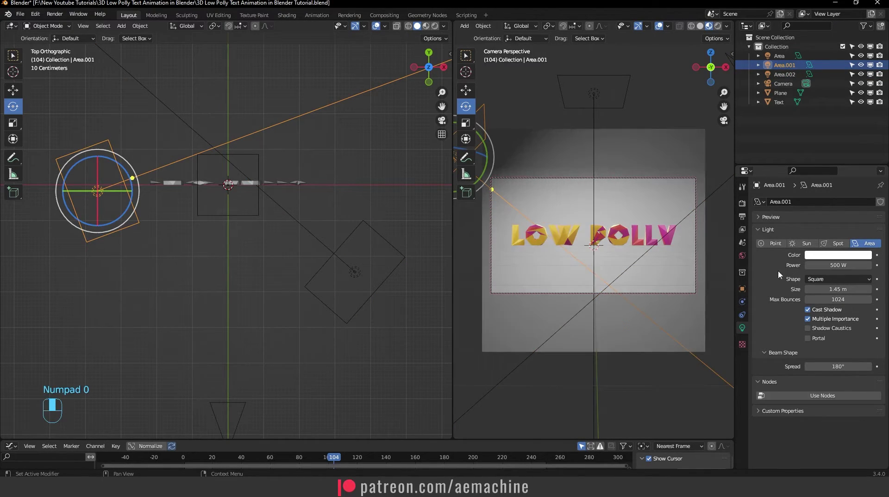
# Step: Move the Area.002 light and enlarge the Area light's size to 1.45 m
pyautogui.keyDown('shift'); pyautogui.moveTo(249, 289); pyautogui.dragTo(262, 276, button='middle'); pyautogui.keyUp('shift')
pyautogui.click(391, 279)
pyautogui.press('g')
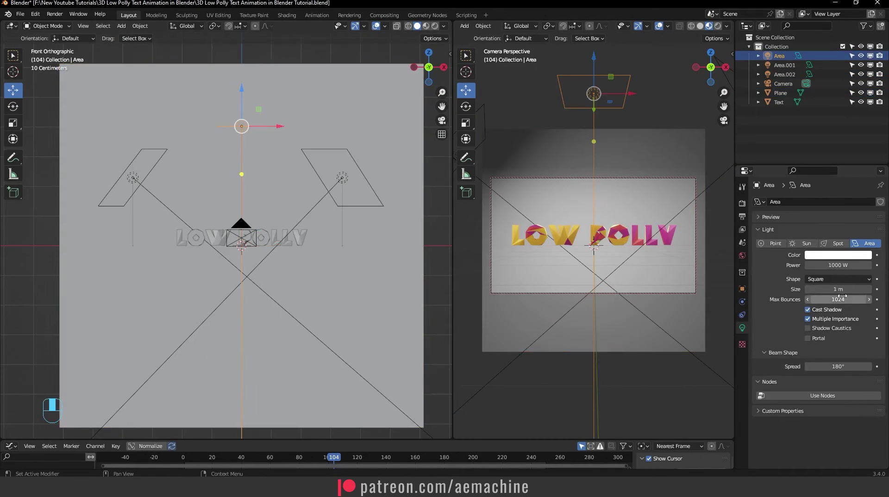
pyautogui.moveTo(838, 289)
pyautogui.mouseDown()
pyautogui.moveTo(826, 289)
pyautogui.moveTo(841, 289)
pyautogui.mouseUp()
pyautogui.scroll(-1, 276, 163)
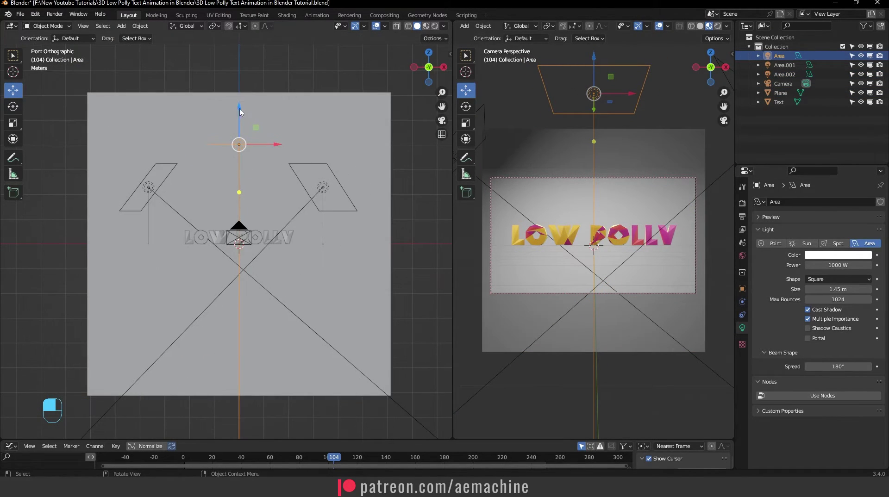
# Step: Lift the Area light vertically higher above the text and save the file
pyautogui.press('g')
pyautogui.press('z')
pyautogui.click(251, 81)
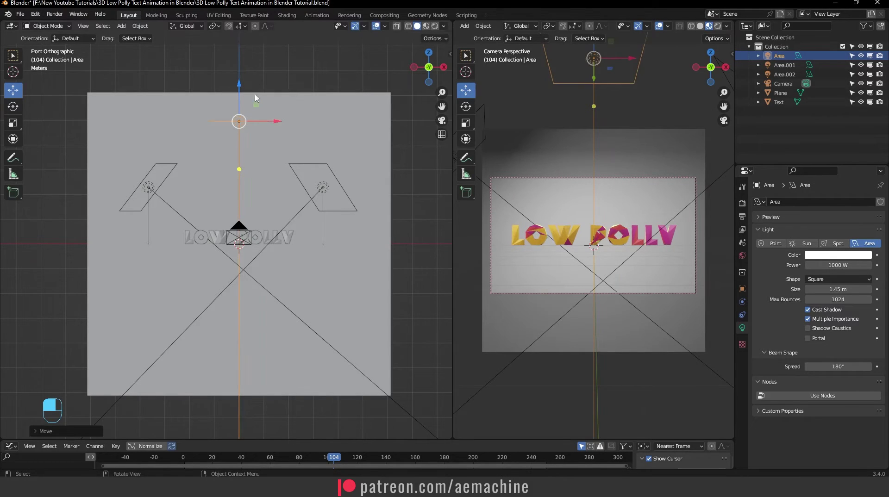
pyautogui.click(411, 295)
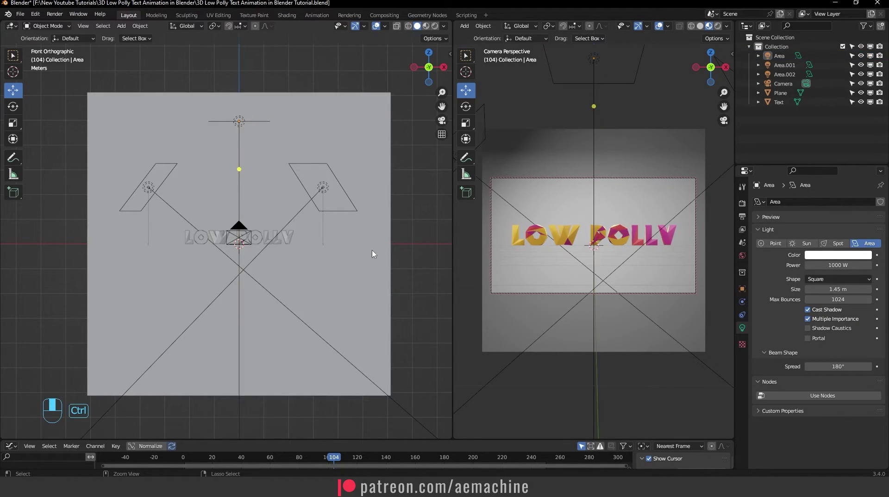
pyautogui.hotkey('ctrl', 's')
# Step: Play the animation briefly to check the lighting, then stop it
pyautogui.scroll(2, 369, 251)
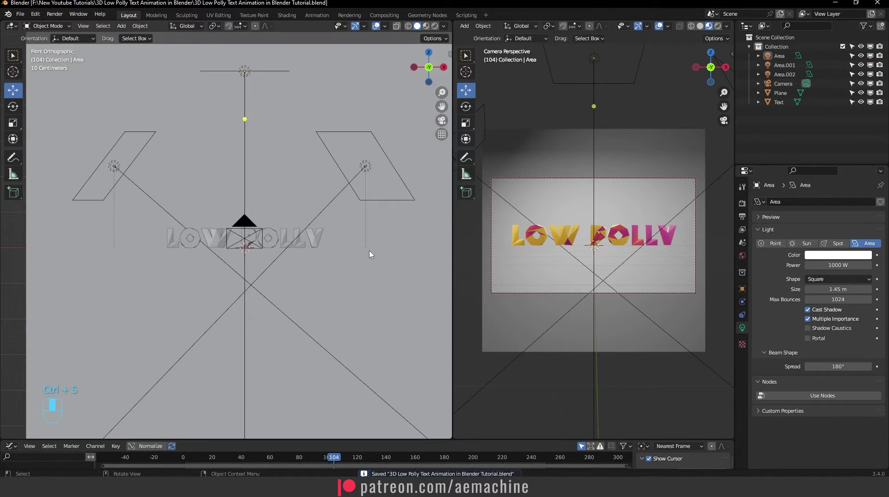
pyautogui.press('space')
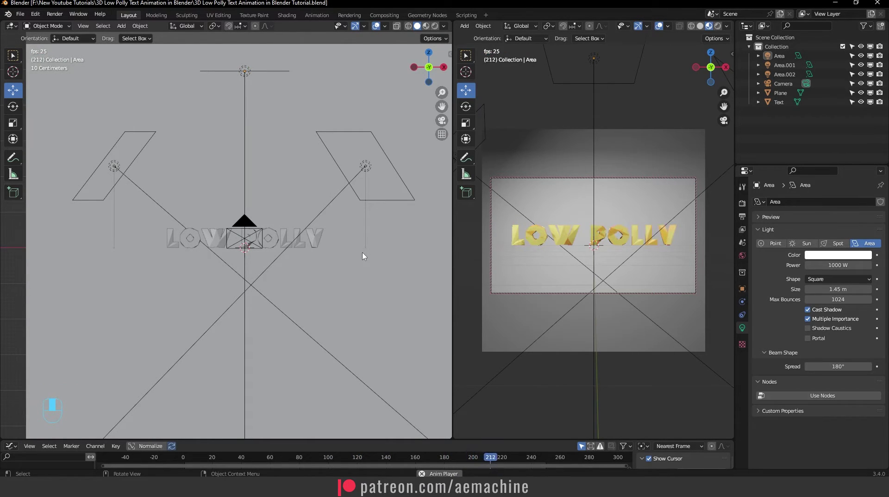
pyautogui.press('space')
# Step: Select the camera and move it along the Y axis
pyautogui.moveTo(363, 254); pyautogui.dragTo(329, 253, button='middle')
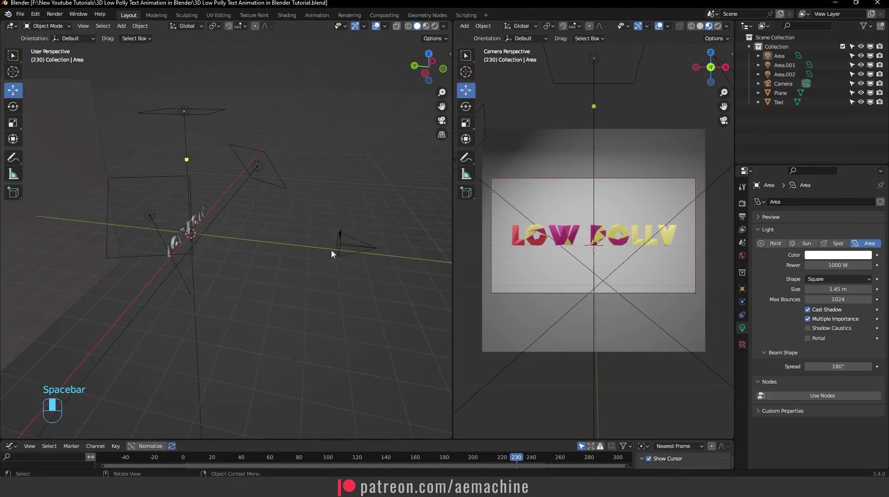
pyautogui.click(366, 250)
pyautogui.moveTo(383, 262); pyautogui.dragTo(366, 259, button='middle')
pyautogui.press('g')
pyautogui.press('y')
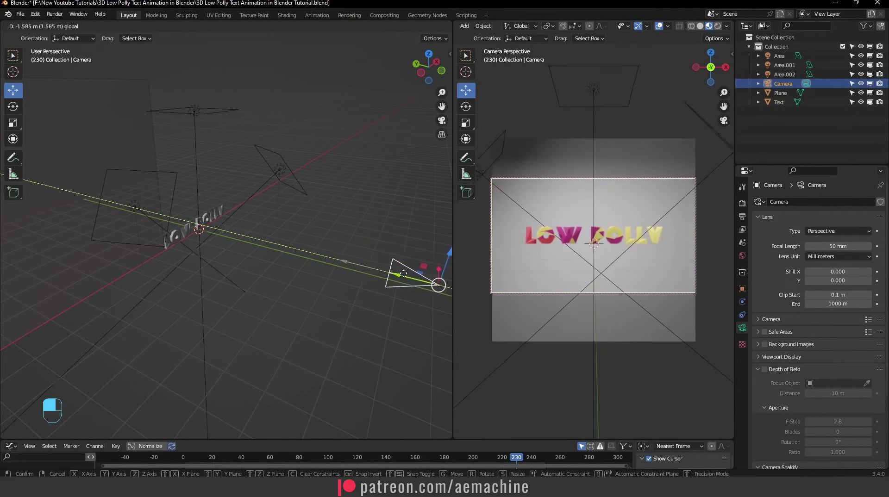
pyautogui.click(366, 265)
# Step: Adjust the camera's focal length, settling on 50.91 mm
pyautogui.moveTo(366, 265); pyautogui.dragTo(341, 271, button='middle')
pyautogui.moveTo(340, 271); pyautogui.dragTo(333, 277)
pyautogui.hotkey('ctrl', 'z')
pyautogui.moveTo(354, 314); pyautogui.dragTo(340, 287, button='middle')
pyautogui.moveTo(341, 284); pyautogui.dragTo(300, 369)
pyautogui.click(335, 353)
pyautogui.moveTo(334, 354); pyautogui.dragTo(331, 162, button='middle')
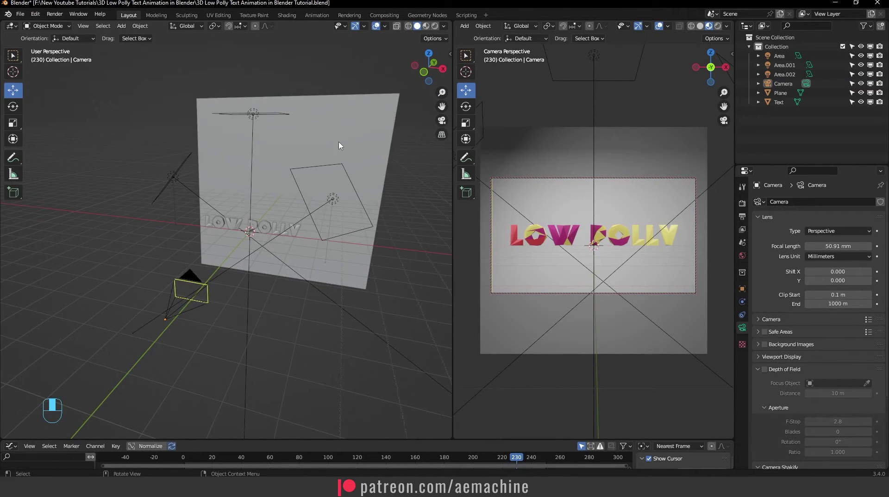
# Step: Give the backdrop plane a new material with a pale yellow base colour
pyautogui.click(340, 146)
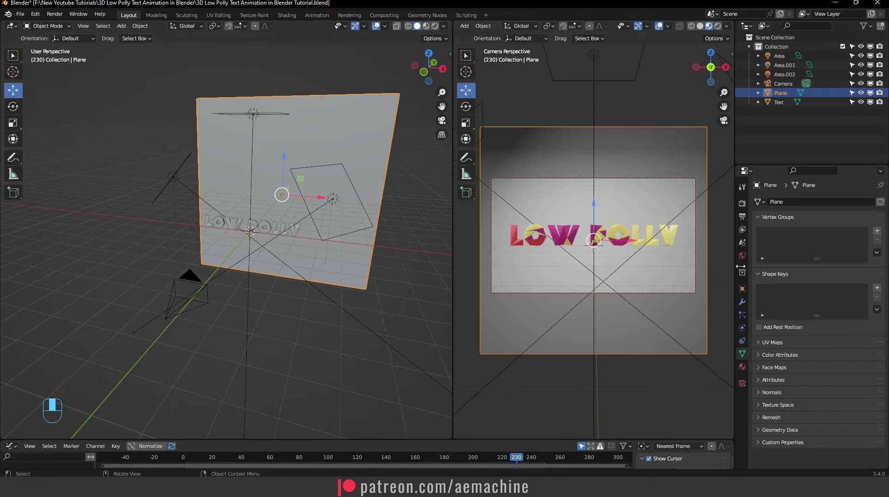
pyautogui.click(745, 368)
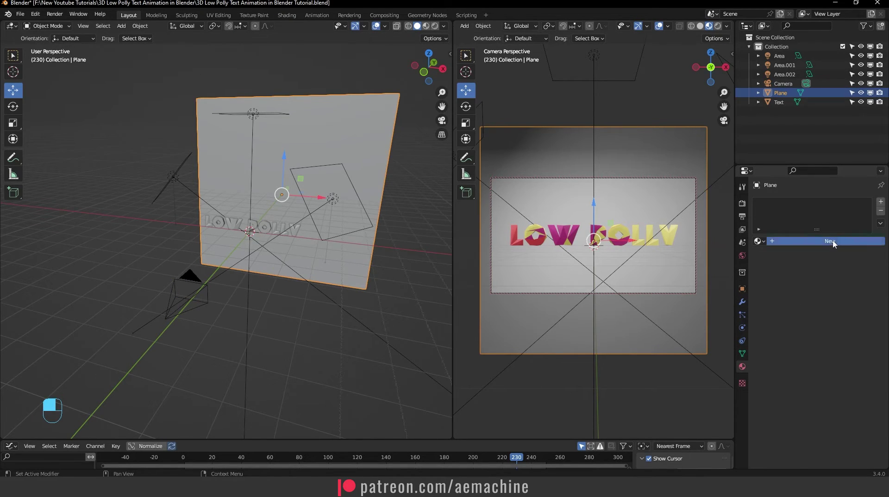
pyautogui.click(787, 240)
pyautogui.click(829, 323)
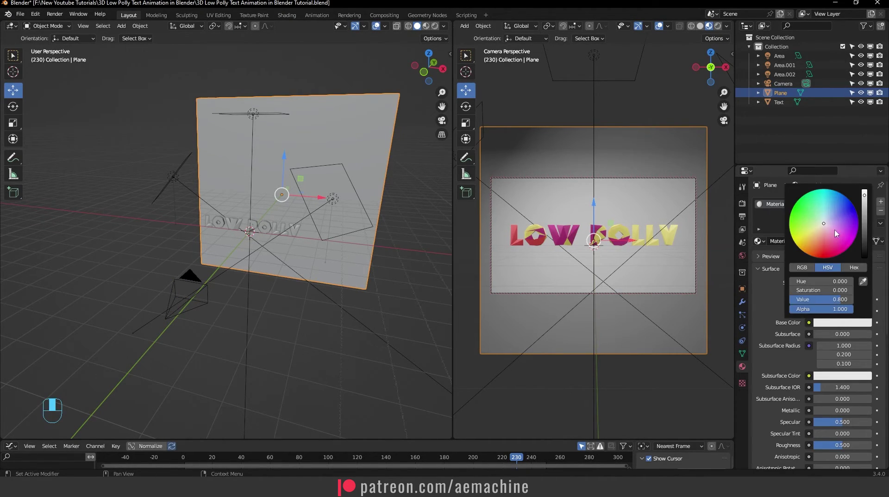
pyautogui.moveTo(825, 227)
pyautogui.mouseDown()
pyautogui.moveTo(824, 239)
pyautogui.moveTo(813, 231)
pyautogui.moveTo(813, 217)
pyautogui.moveTo(825, 211)
pyautogui.moveTo(816, 228)
pyautogui.mouseUp()
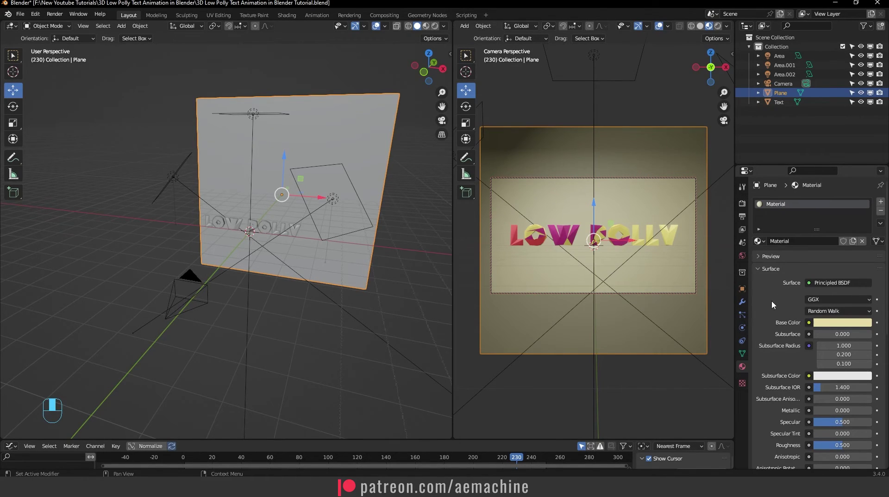
# Step: Raise the backdrop's specular to 0.657 and roughness to 0.807, then view it rendered
pyautogui.scroll(-1, 832, 404)
pyautogui.moveTo(855, 407); pyautogui.dragTo(842, 427)
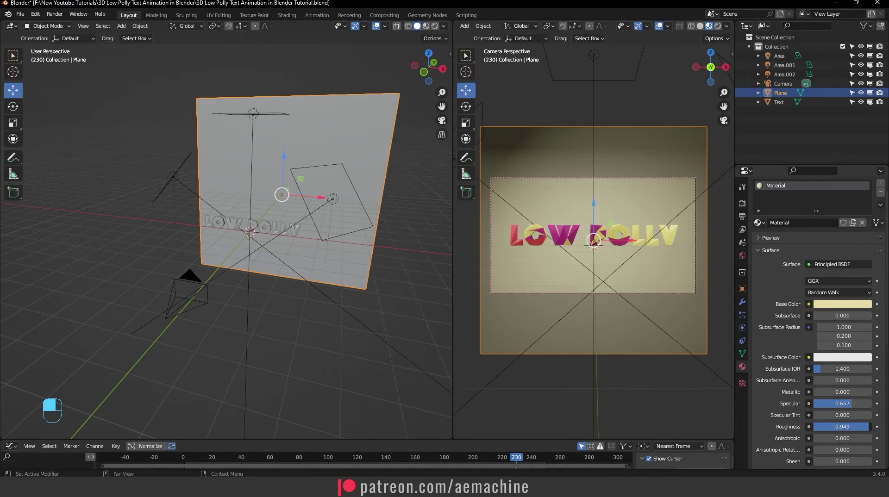
pyautogui.click(679, 401)
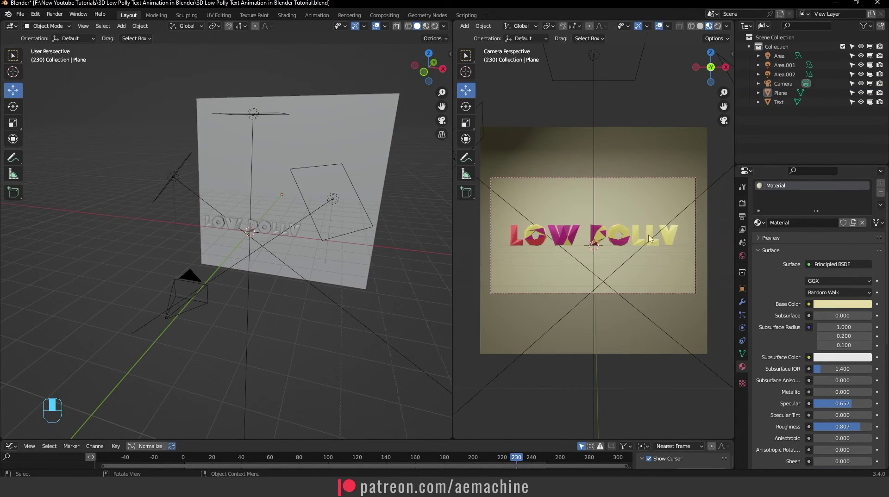
pyautogui.click(718, 26)
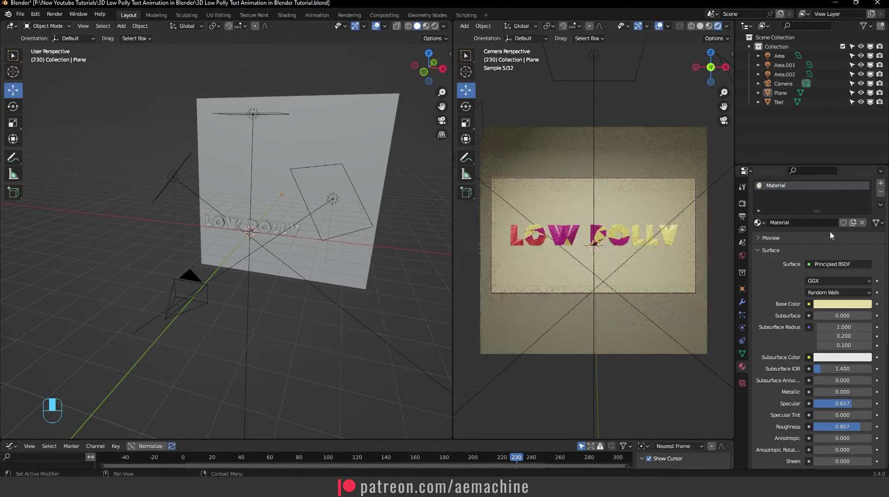
# Step: Keep Cycles as the render engine and limit rendering to the camera frame region
pyautogui.click(742, 204)
pyautogui.click(844, 202)
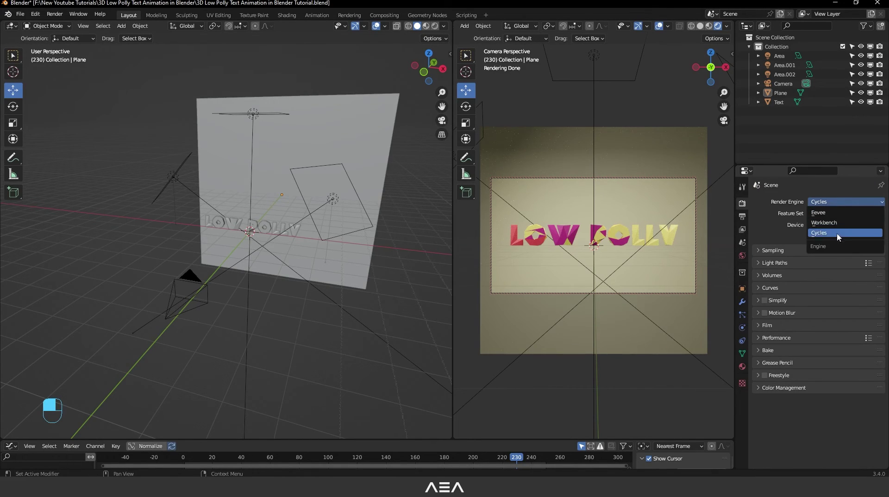
pyautogui.click(824, 233)
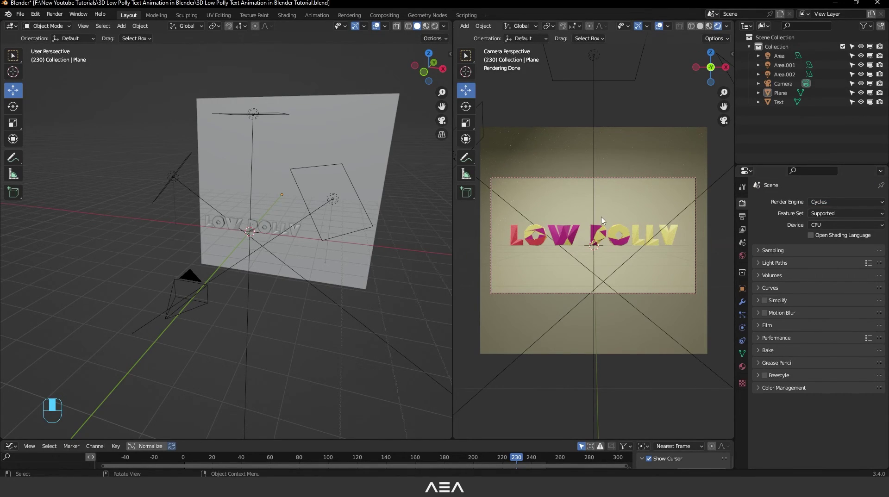
pyautogui.hotkey('ctrl', 'b')
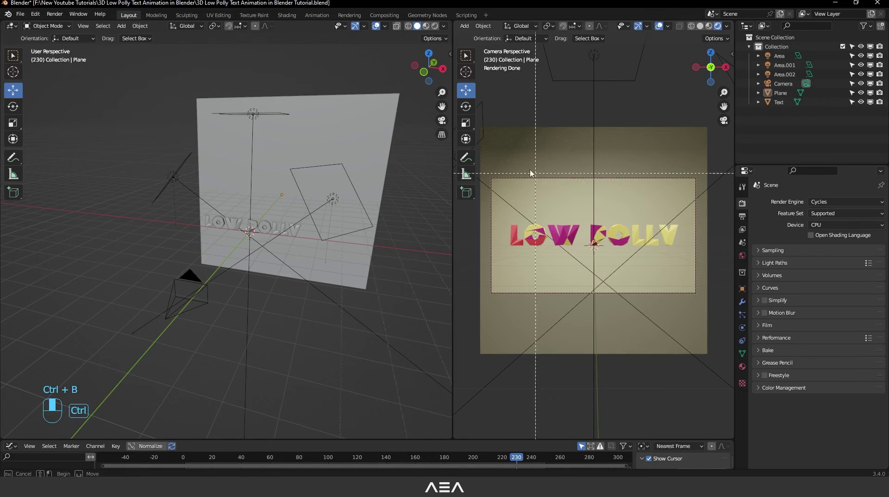
pyautogui.moveTo(484, 167); pyautogui.dragTo(711, 303)
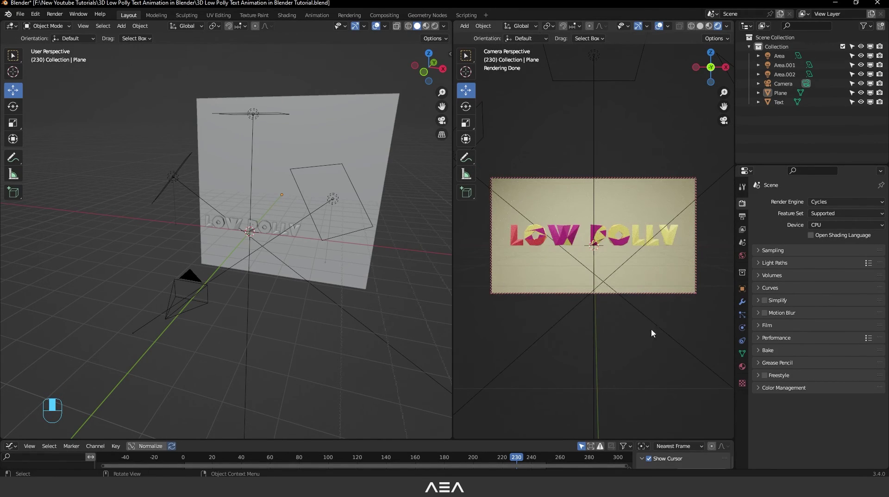
# Step: Turn the backdrop mint green (Hue 0.419, Saturation 0.657, Value 0.8) and save
pyautogui.moveTo(260, 458); pyautogui.dragTo(374, 457)
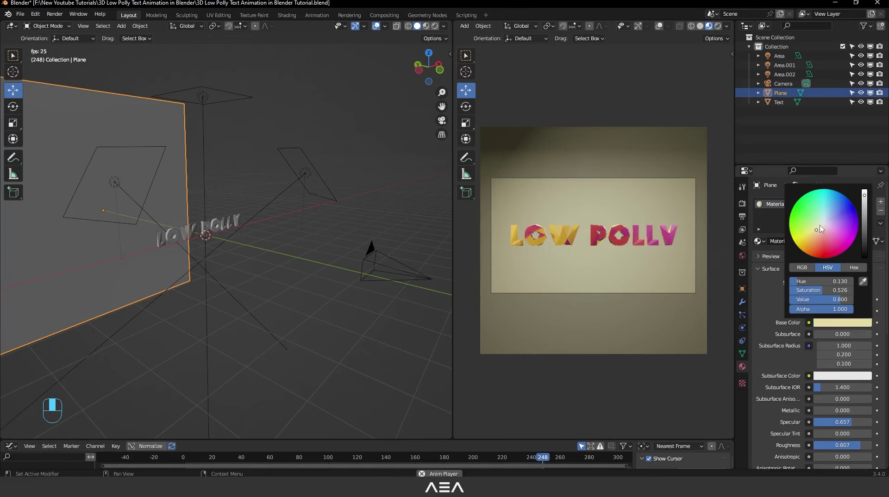
pyautogui.moveTo(820, 230)
pyautogui.mouseDown()
pyautogui.moveTo(804, 230)
pyautogui.moveTo(818, 211)
pyautogui.mouseUp()
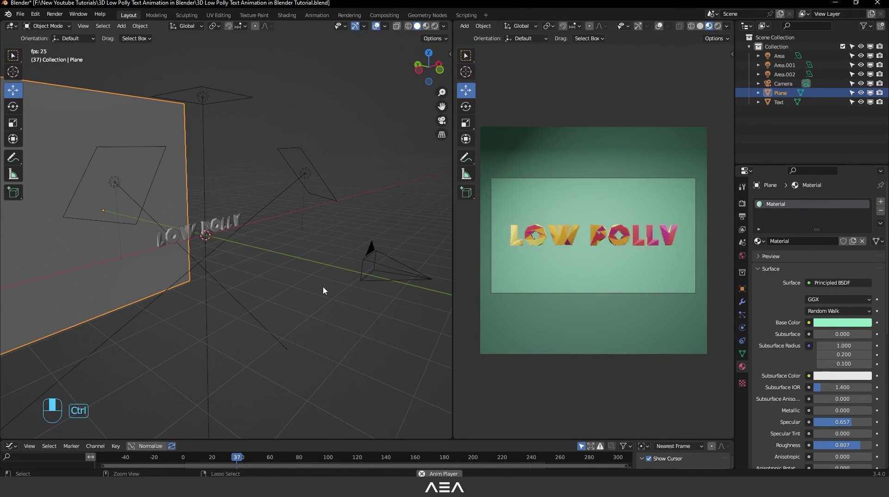
pyautogui.hotkey('ctrl', 's')
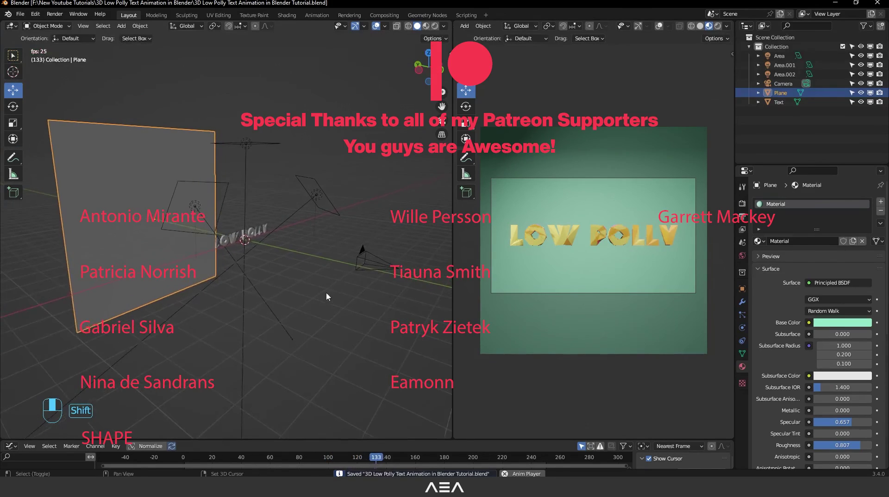
pyautogui.click(344, 312)
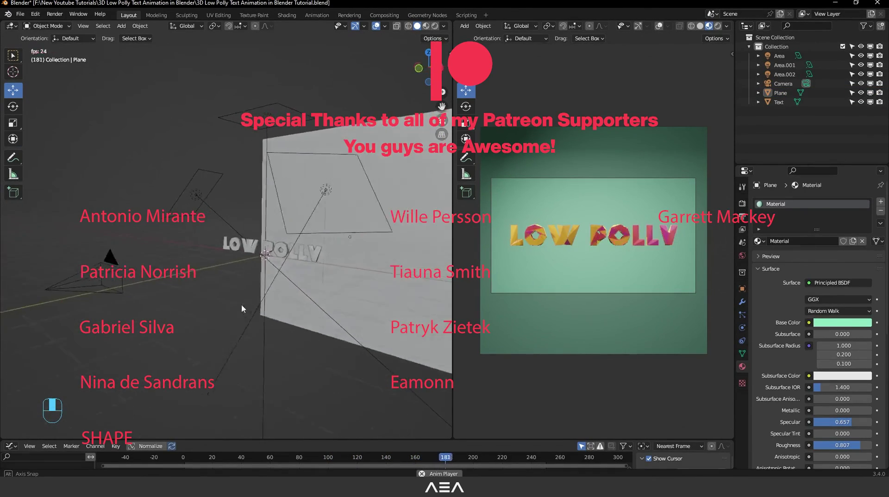